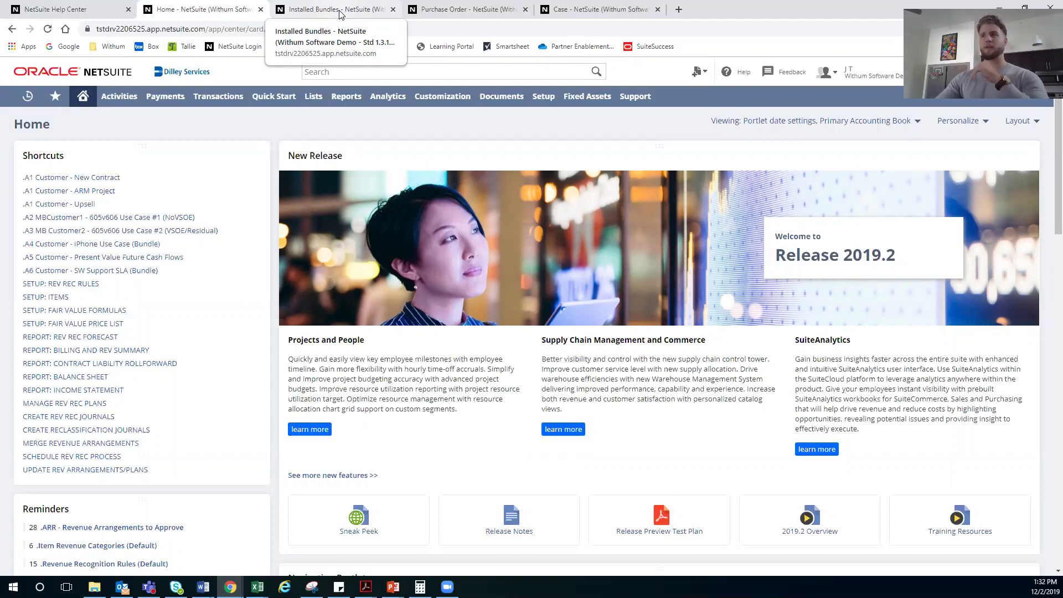
Step: Read the Help Center instructions for installing File Drag and Drop, and open the Search & Install Bundles page
left_click(88, 13)
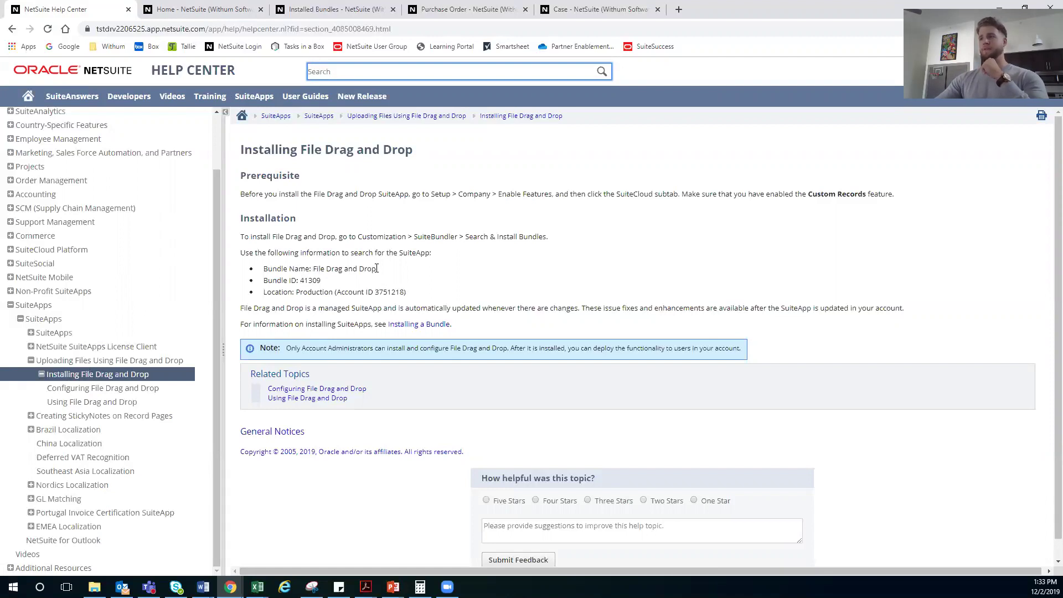
left_click(220, 7)
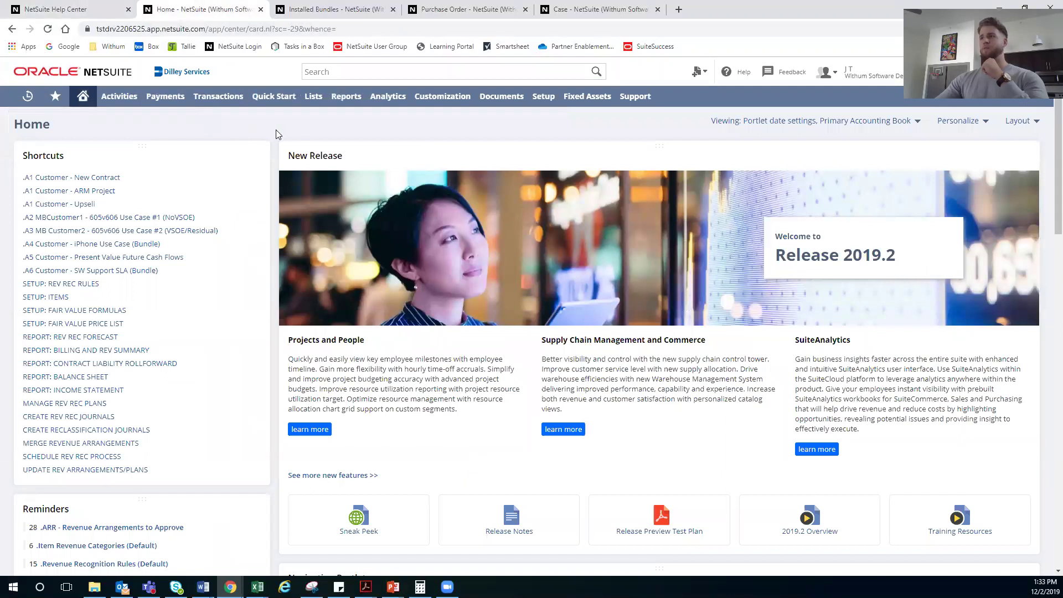
mouse_move(448, 101)
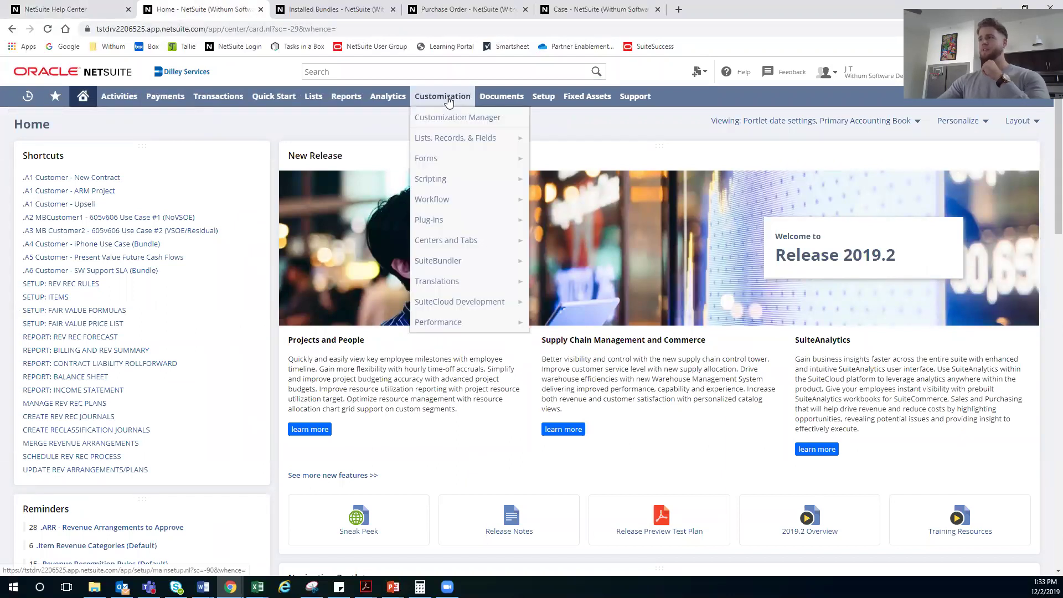
mouse_move(475, 258)
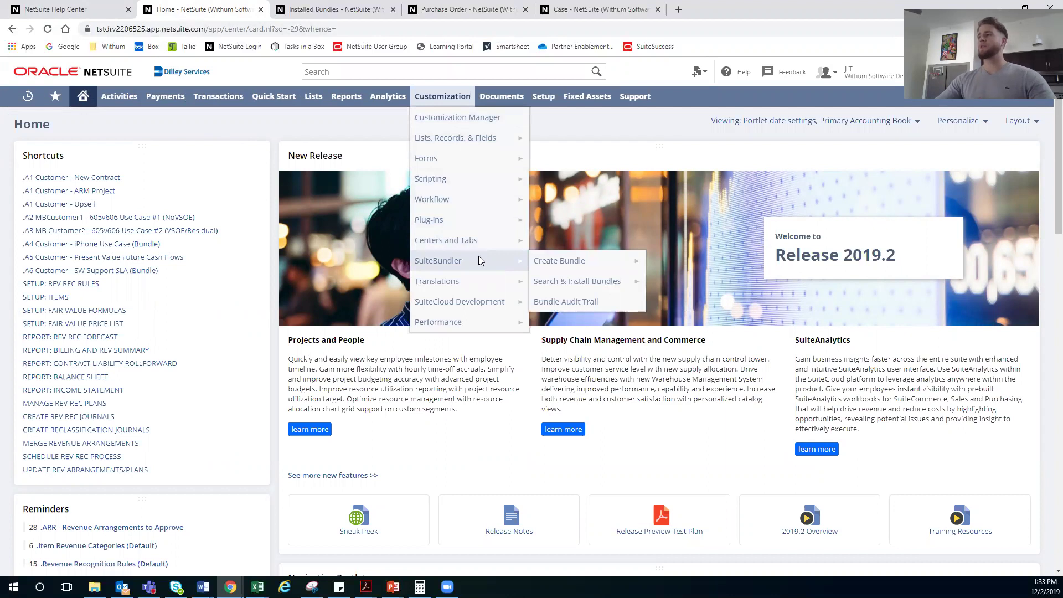
left_click(587, 283)
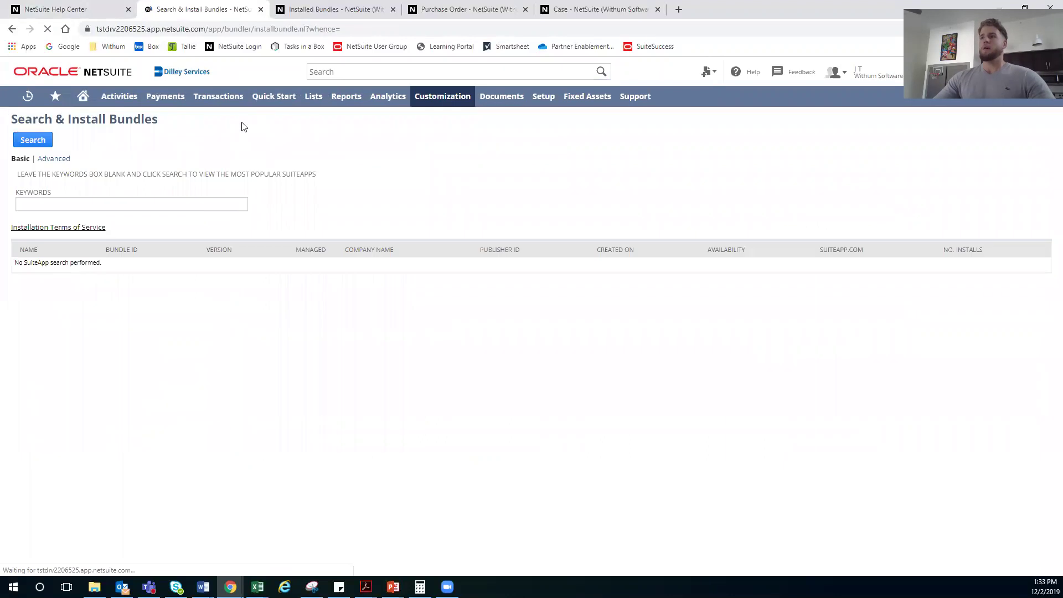
Step: Recheck the bundle information in the Help Center article and search the installable bundles for "file drag"
left_click(60, 8)
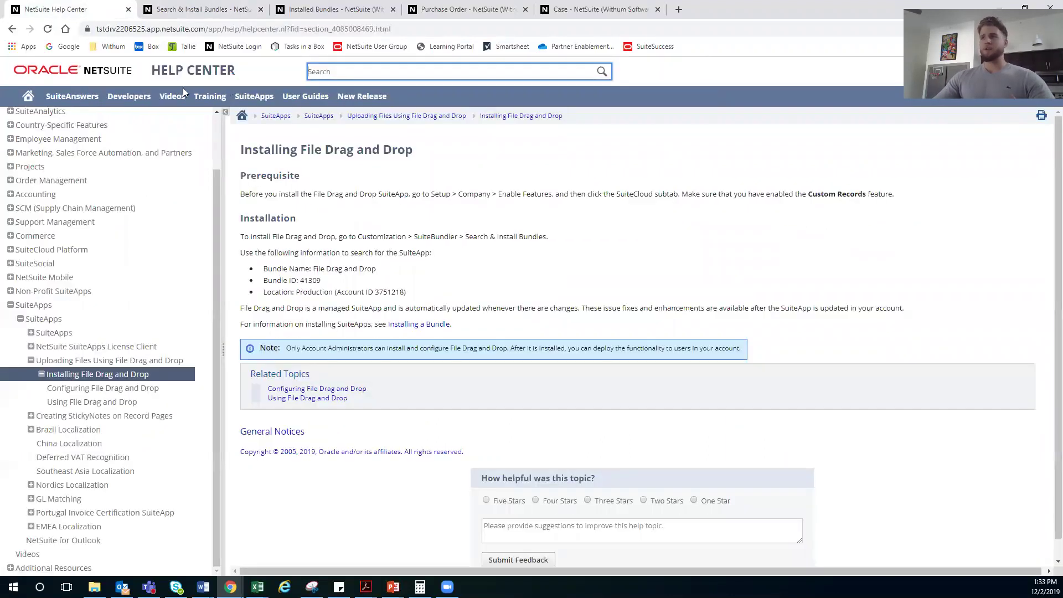
left_click(178, 8)
left_click(186, 203)
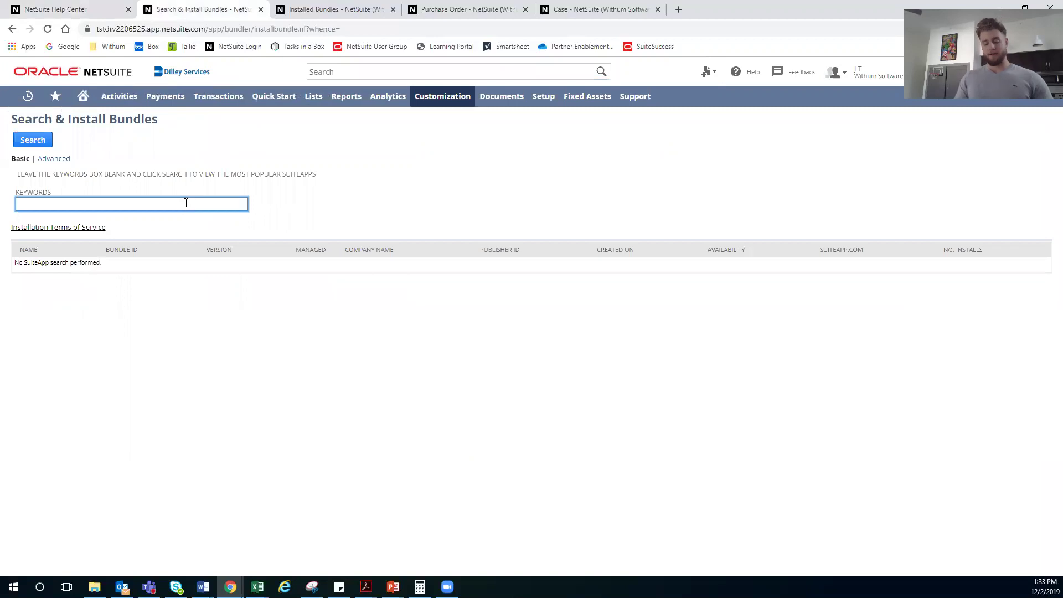
type("file drag")
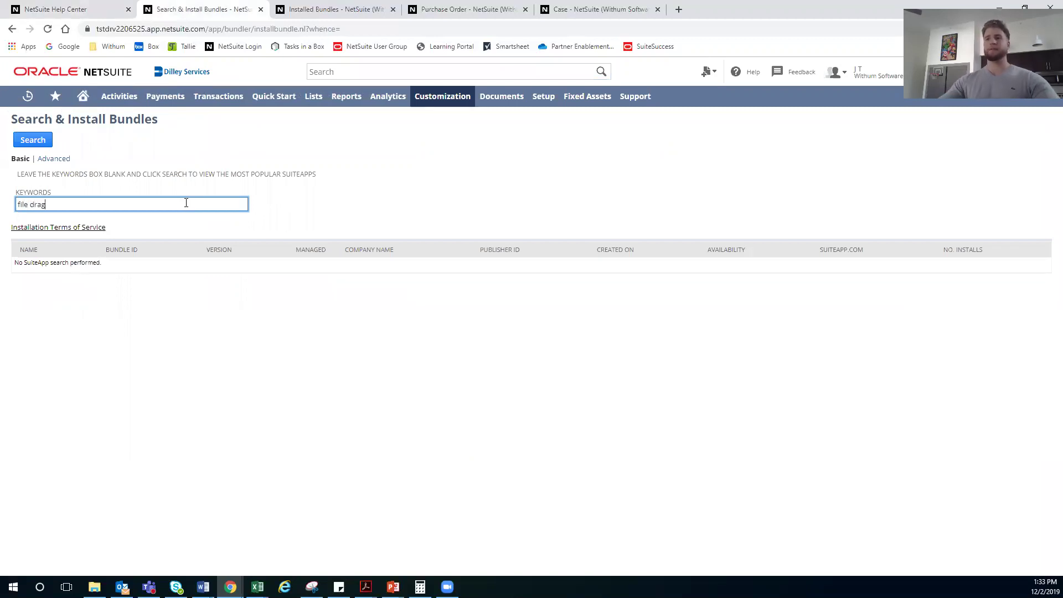
left_click(33, 140)
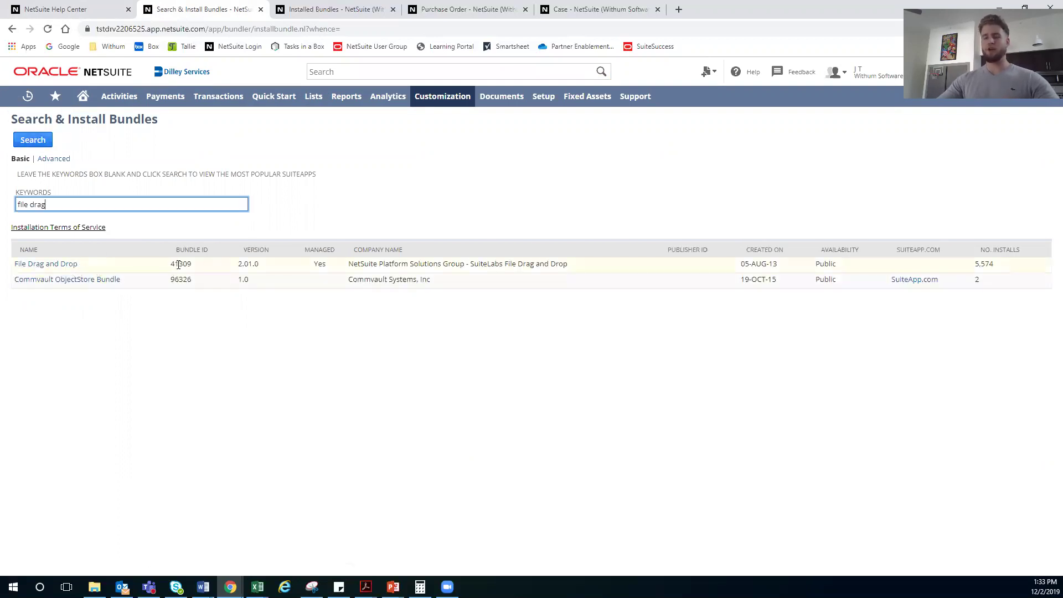
Step: Start installing the File Drag and Drop bundle, accept future provider updates, and bring up the preview of the bundle update
left_click(69, 268)
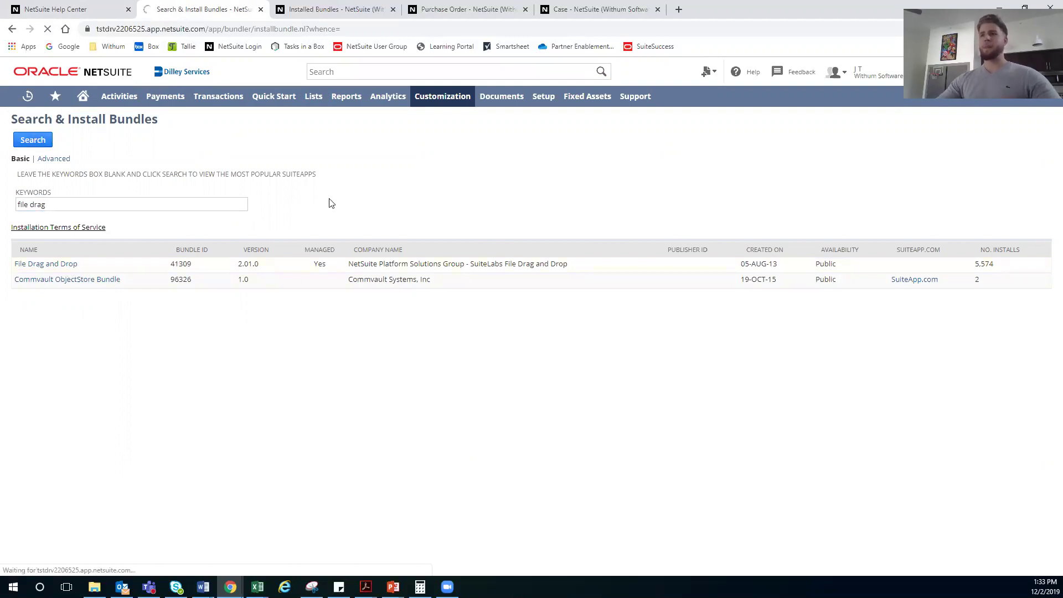
left_click(86, 159)
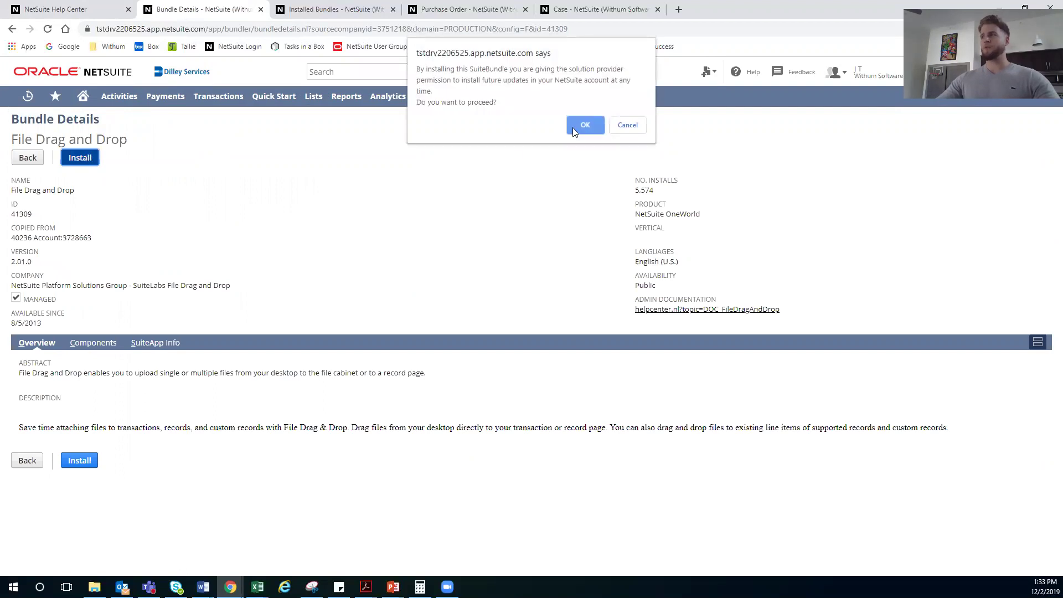
left_click(577, 125)
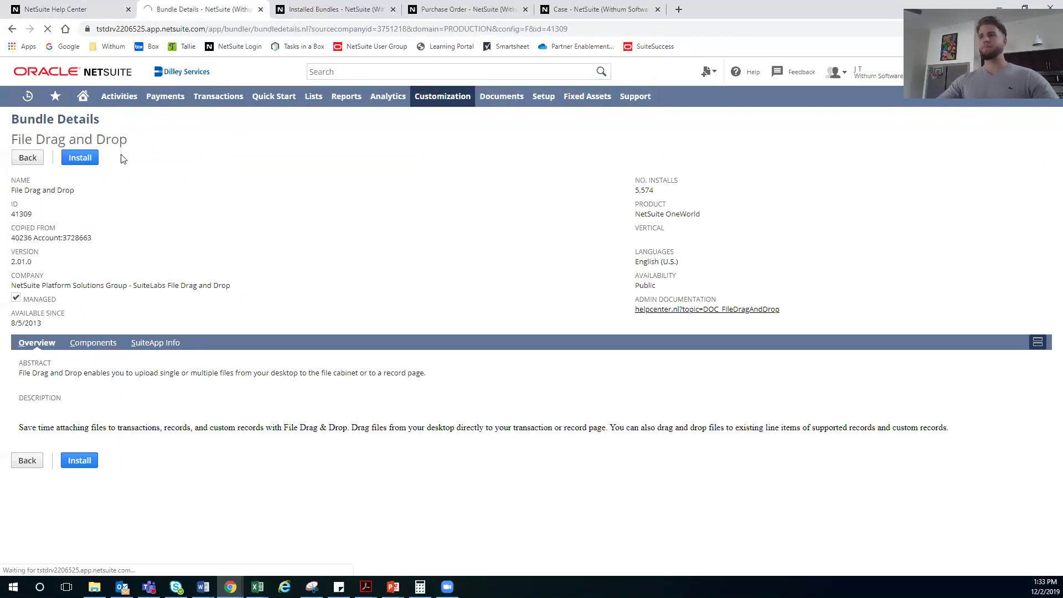
left_click(83, 158)
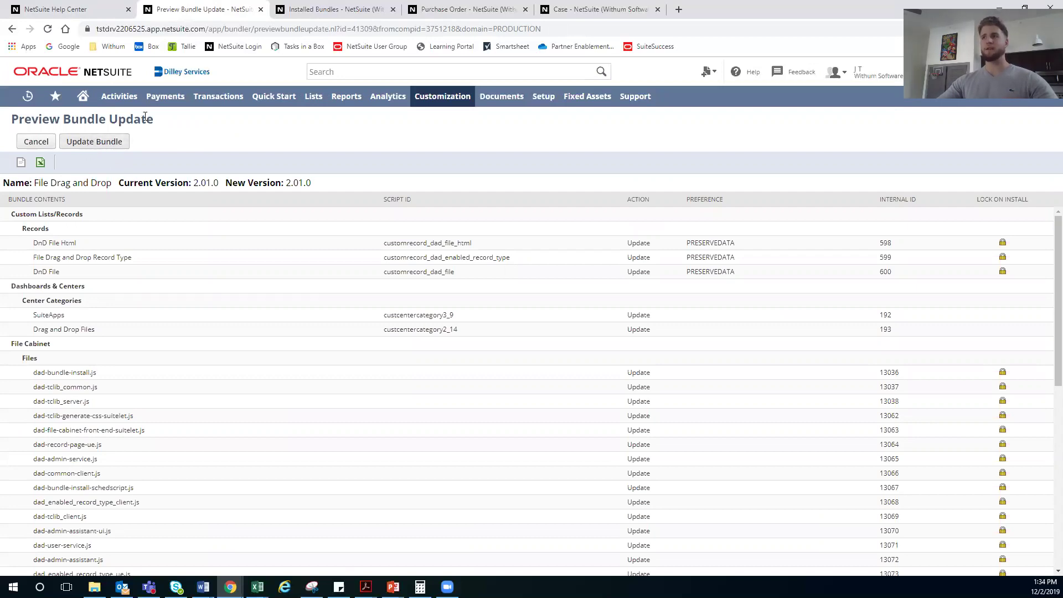
Step: Close the bundle update preview and check the File Drag and Drop entry in the installed bundles list
left_click(261, 9)
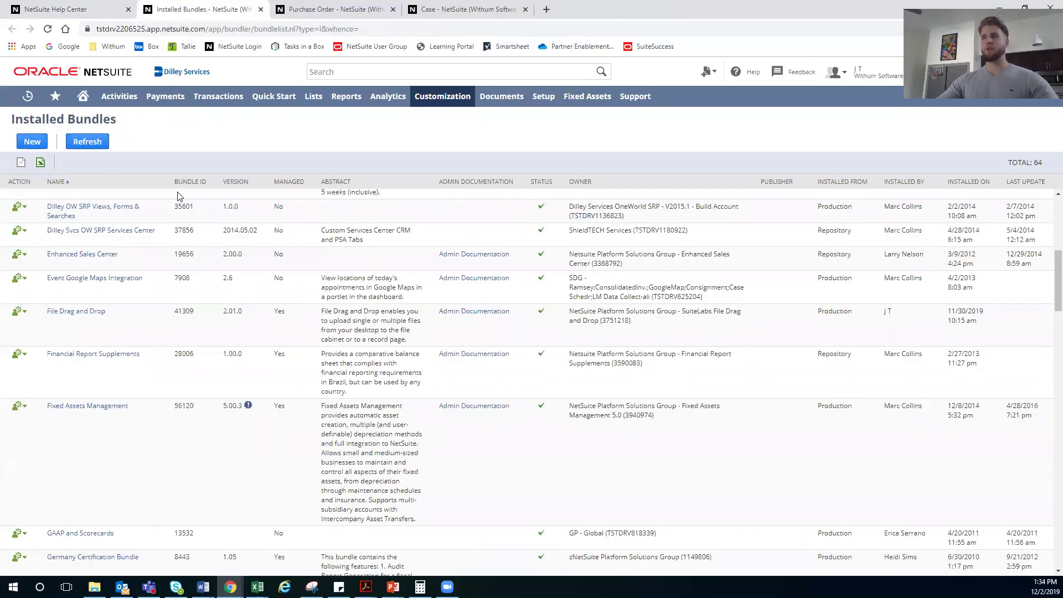
mouse_move(436, 104)
mouse_move(467, 262)
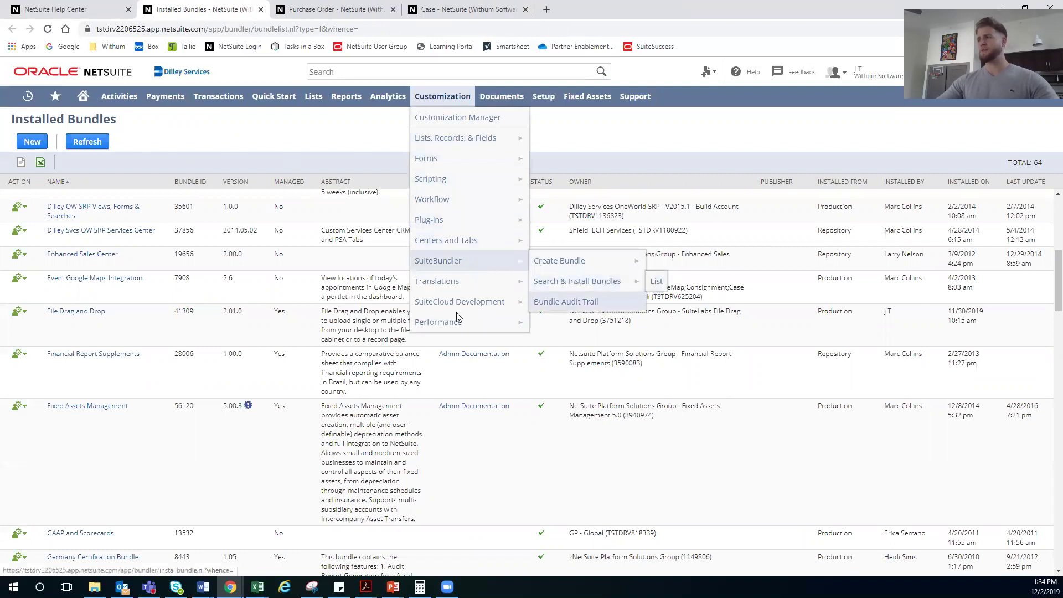
scroll(99, 285, "down", 1)
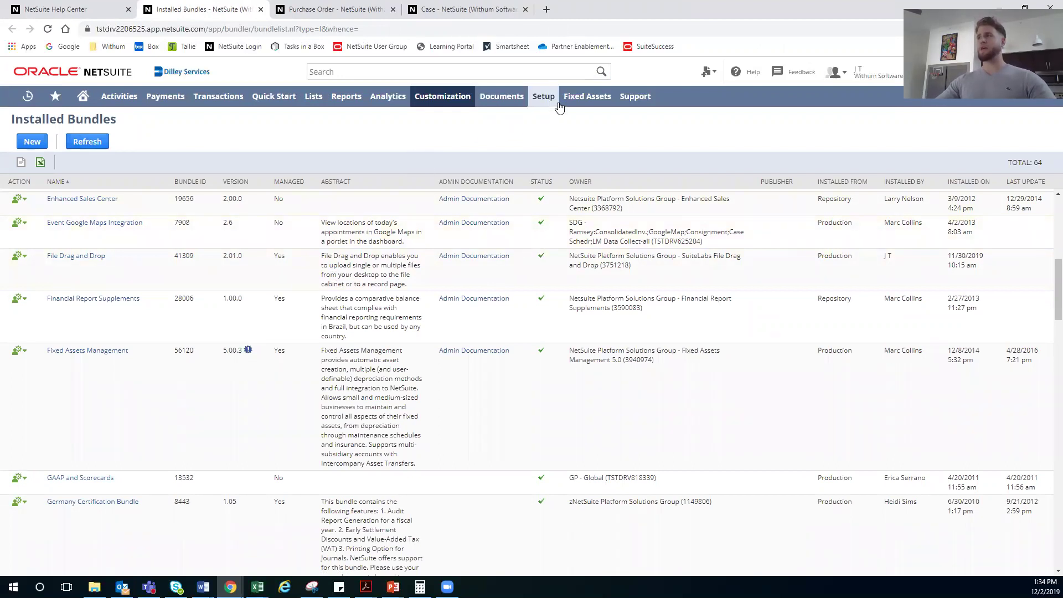
Step: Open the File Drag and Drop Setup and review its preferences
mouse_move(549, 105)
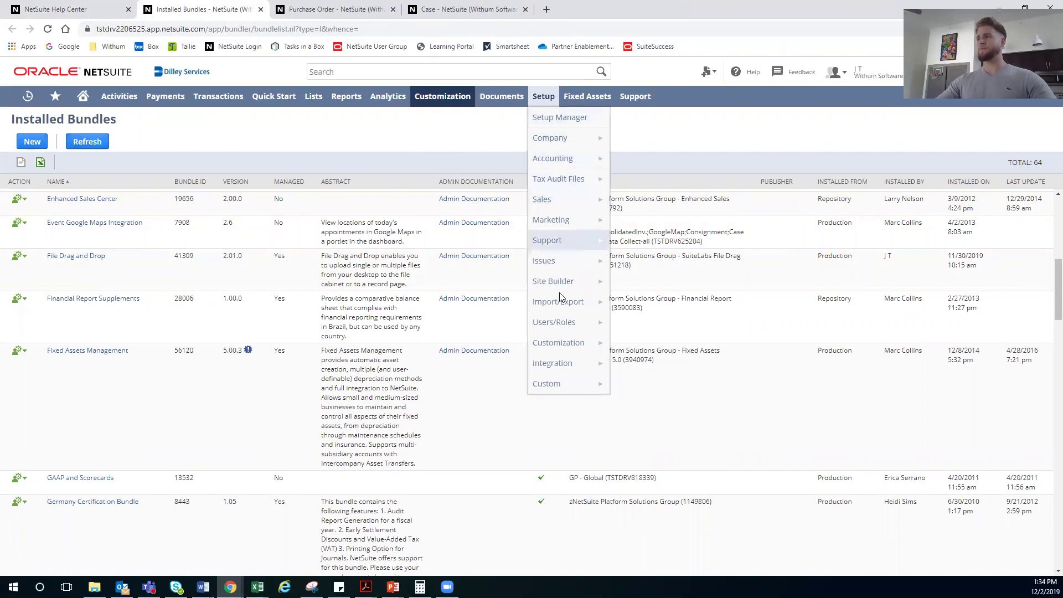
mouse_move(568, 344)
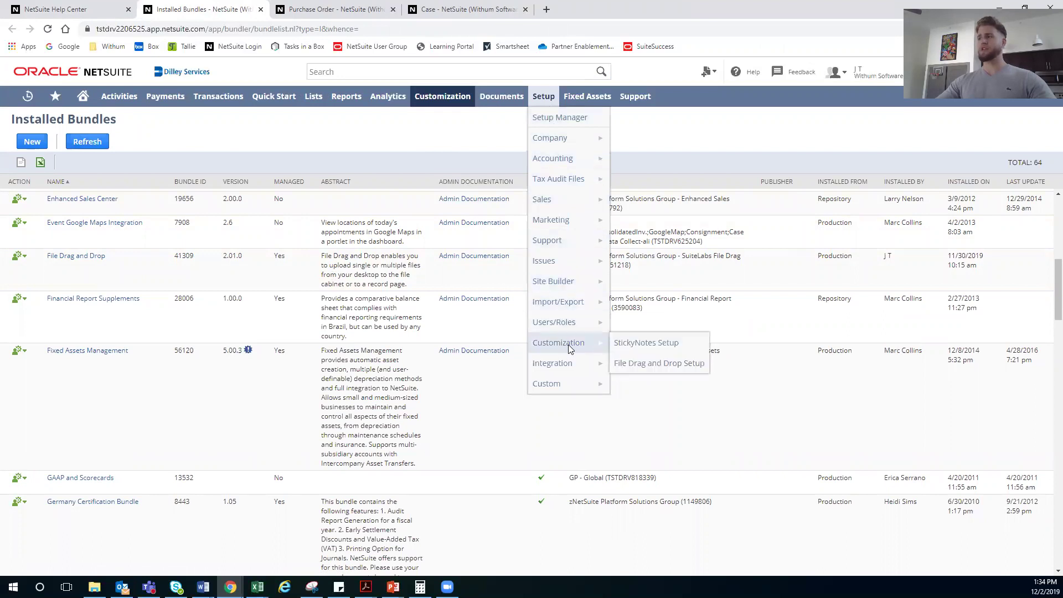
left_click(651, 365)
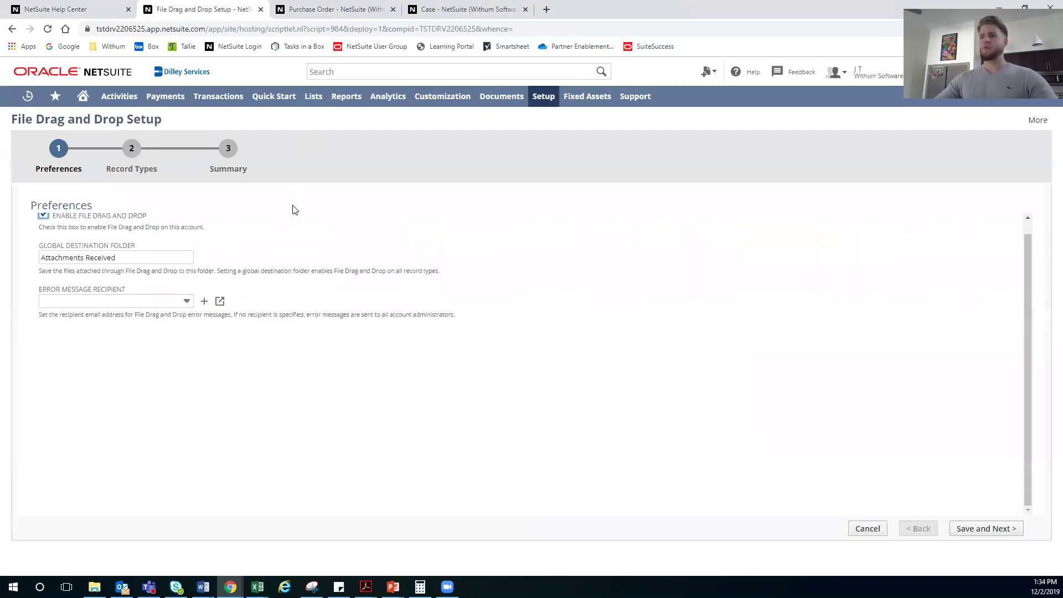
scroll(225, 256, "up", 1)
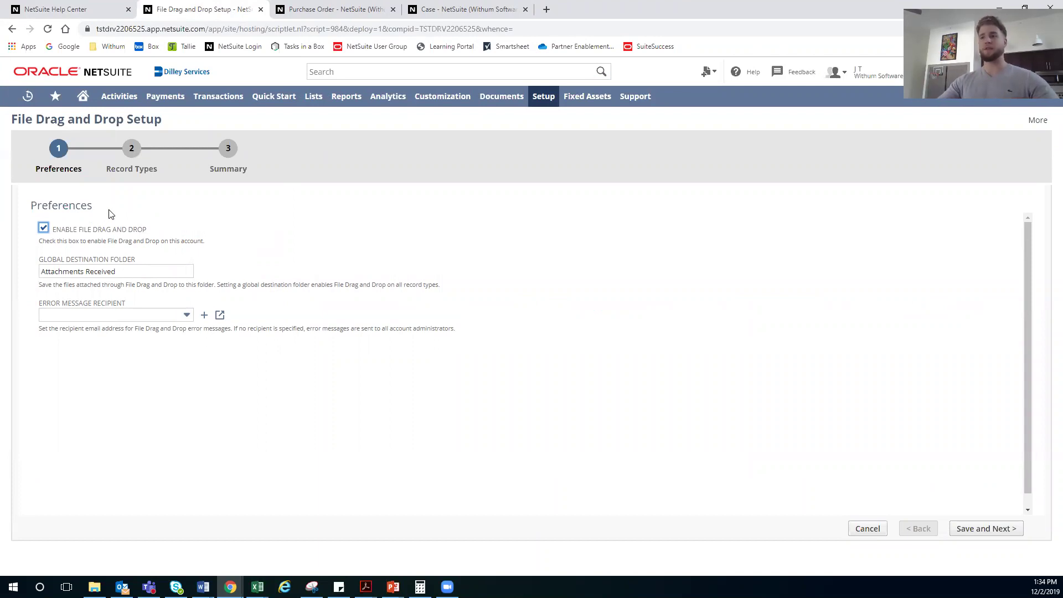
Step: Inspect the folder choices for the global destination, keep Attachments Received with no error message recipient, and save the preferences
left_click(145, 270)
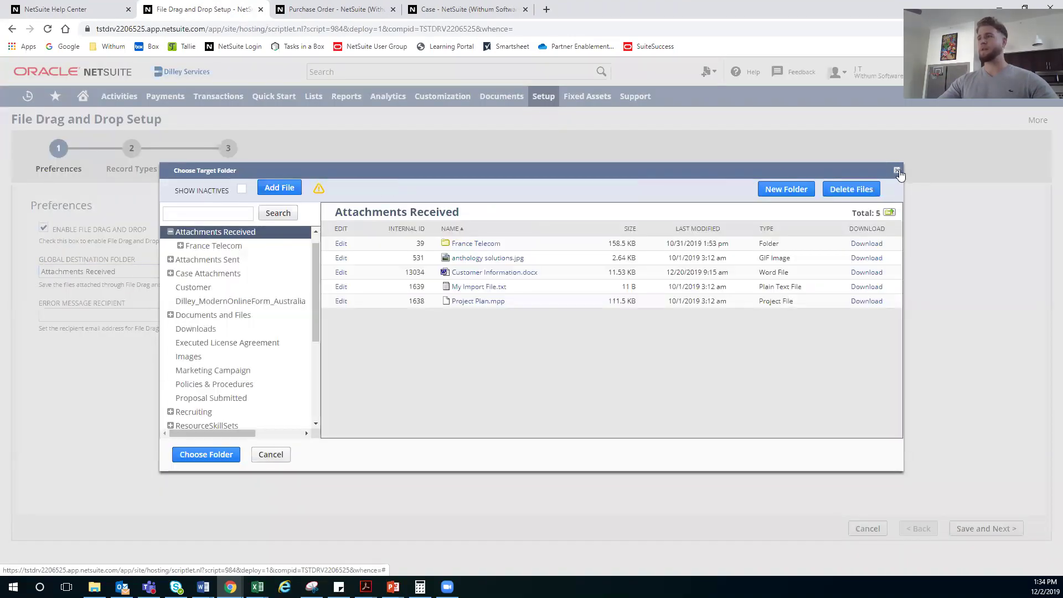
left_click(897, 170)
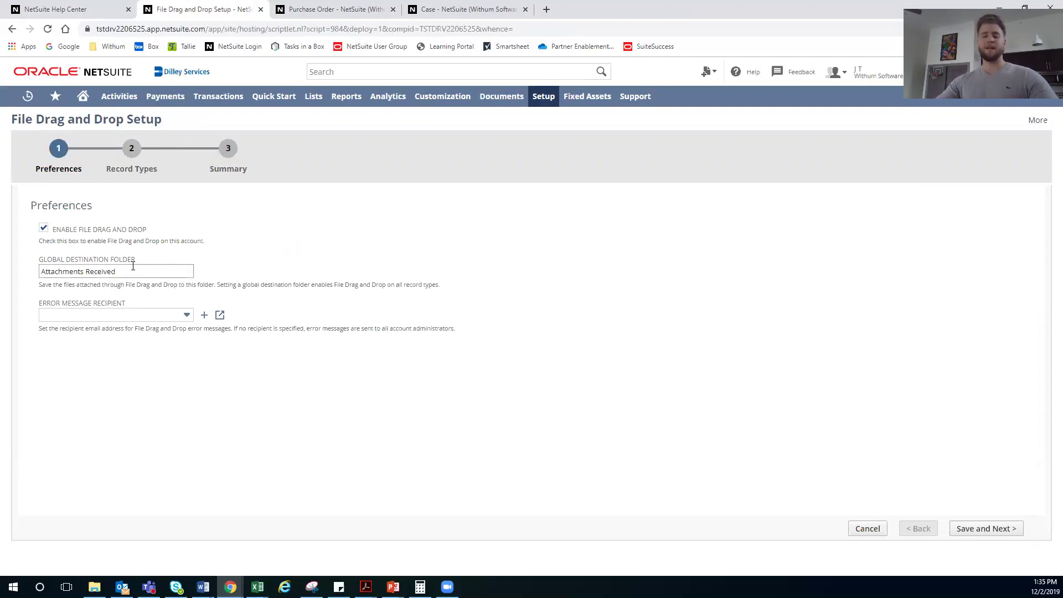
left_click(128, 317)
left_click(237, 384)
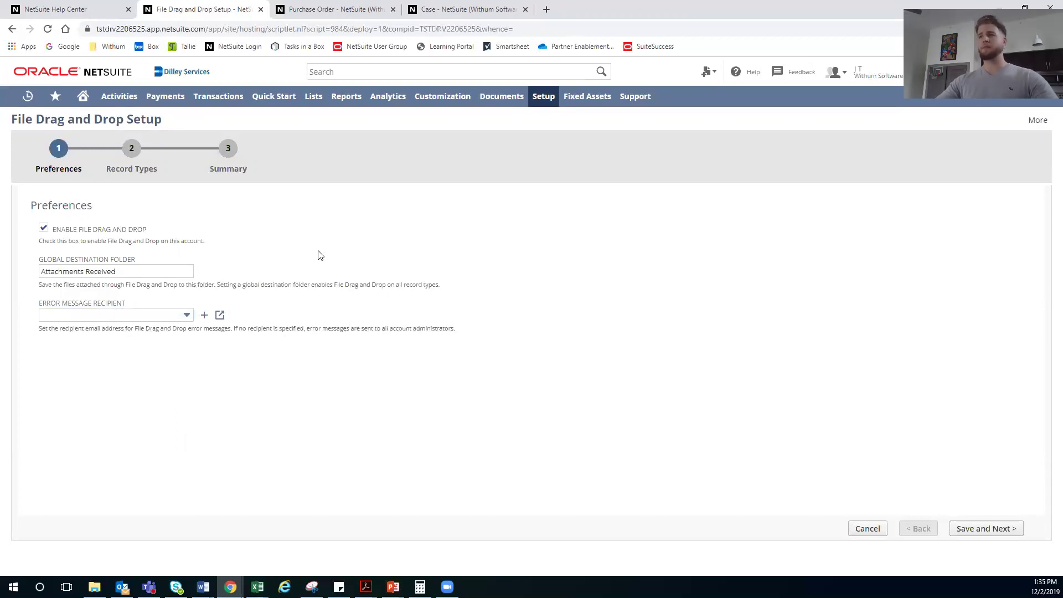
left_click(986, 529)
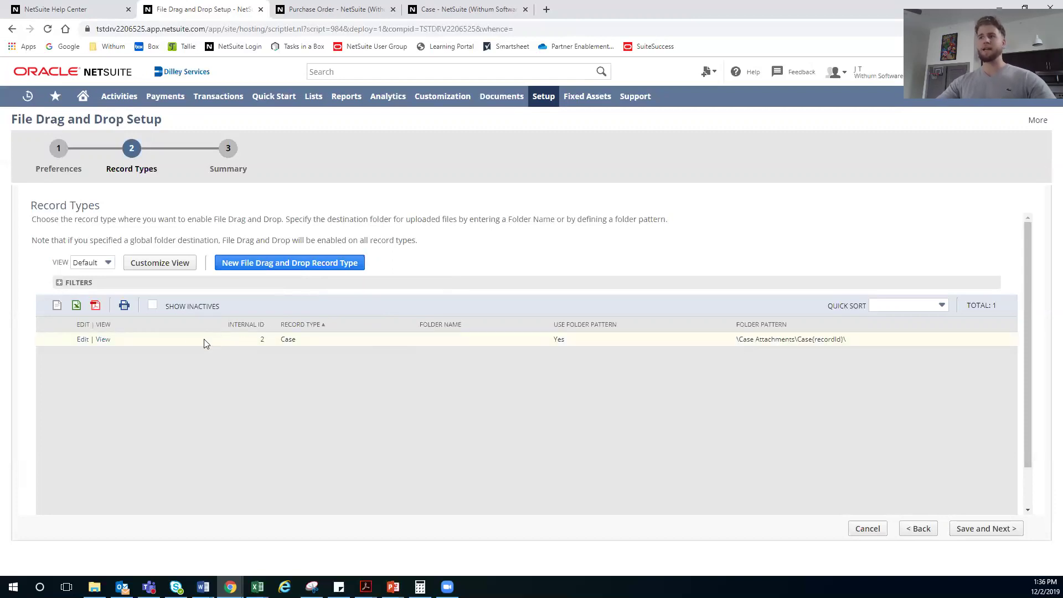
Step: Save the Case record type with the folder pattern \Case Attachments\Case{recordId}\ and finish the File Drag and Drop setup
left_click(83, 341)
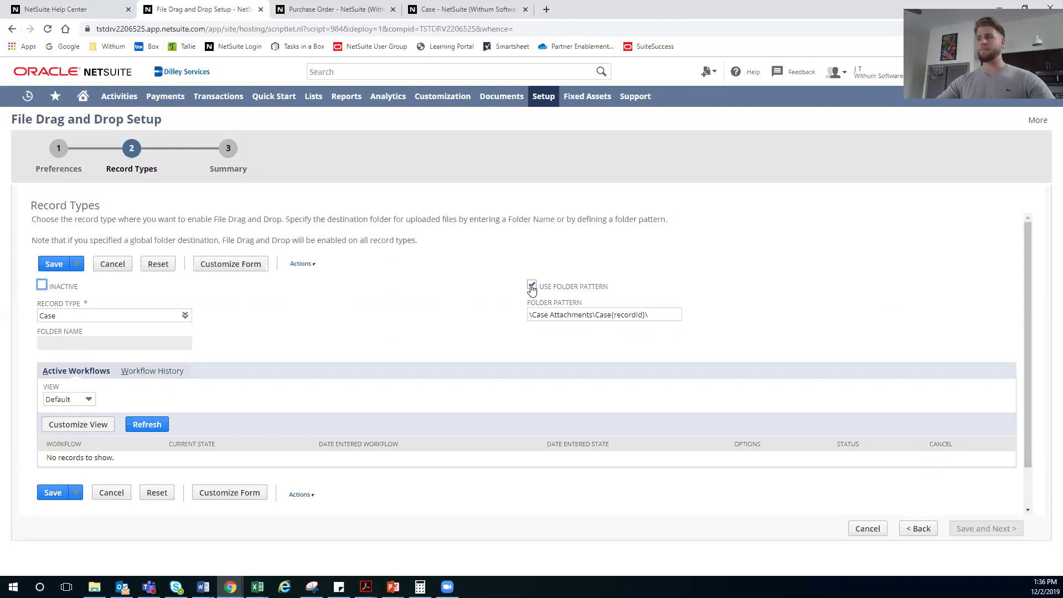
left_click(533, 317)
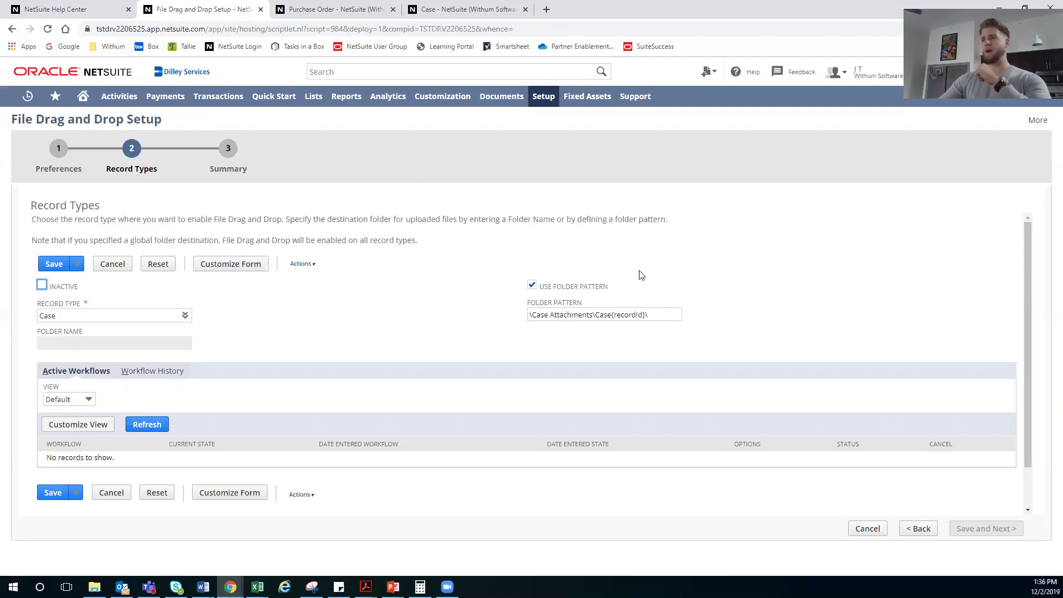
left_click(57, 265)
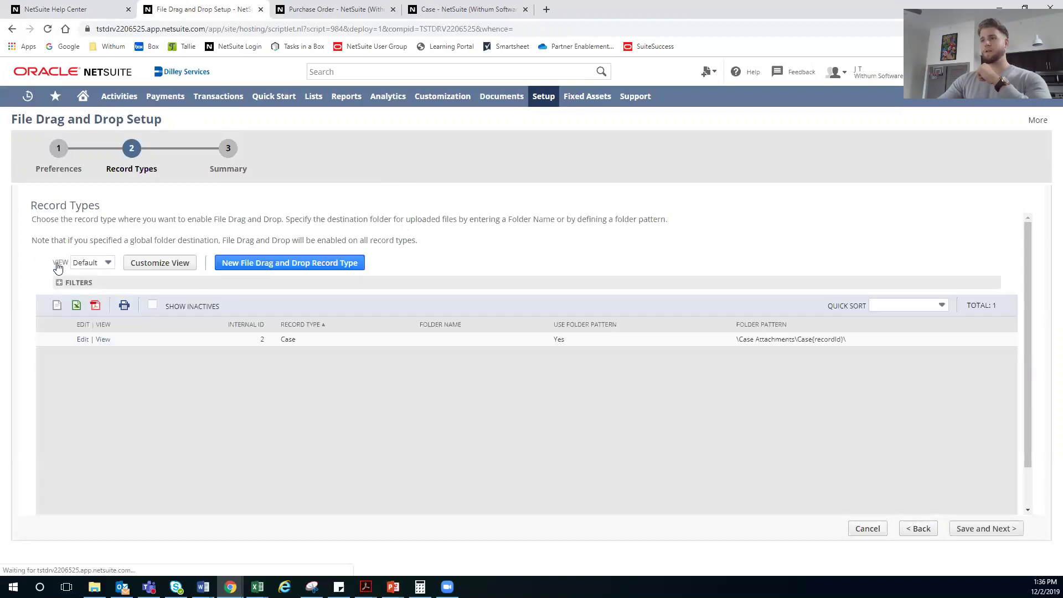
left_click(983, 528)
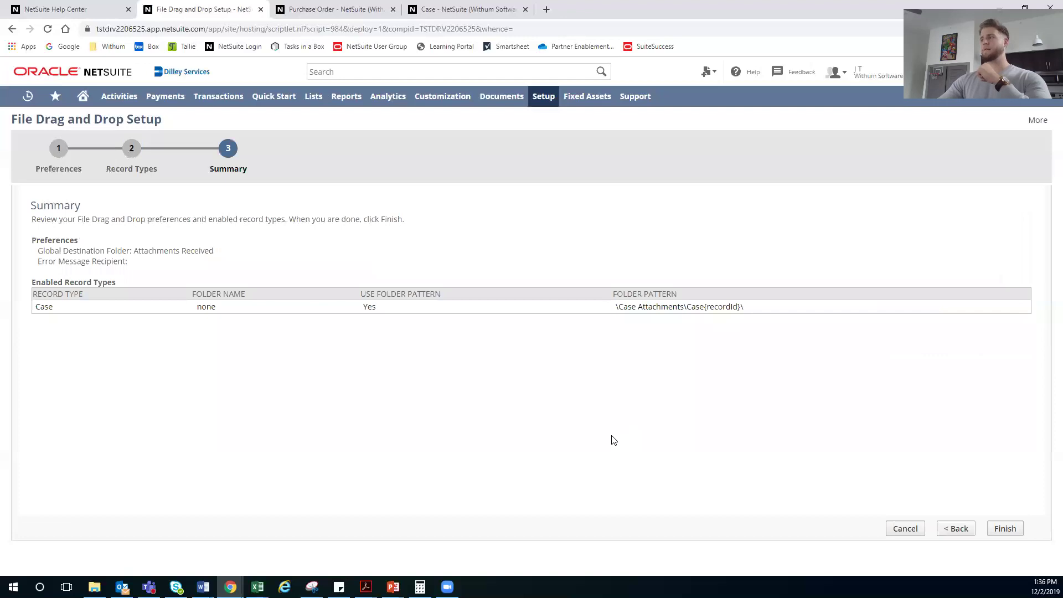
left_click(1006, 529)
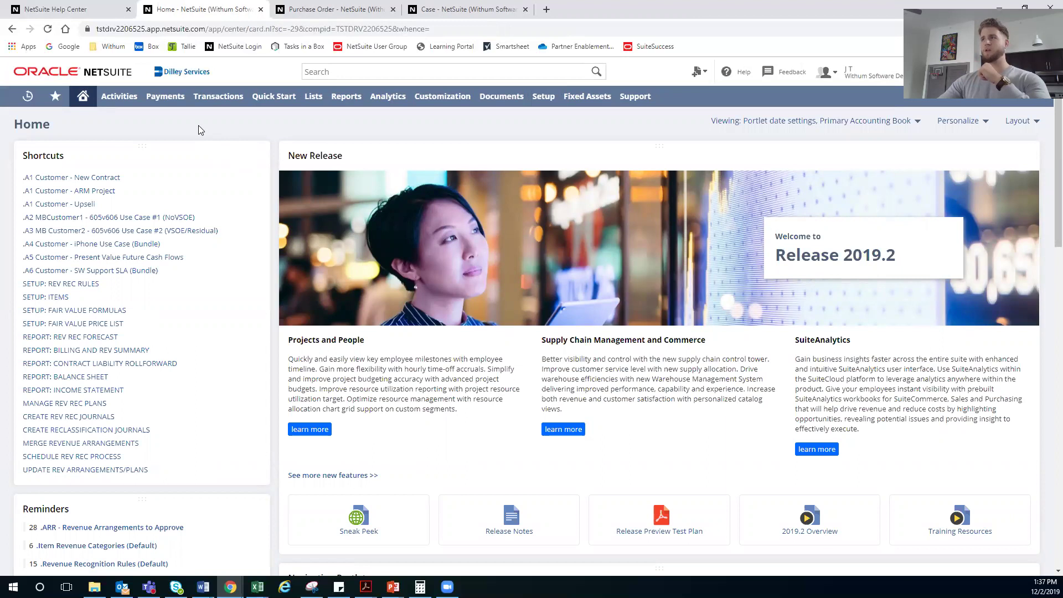
Step: Switch to the open purchase order and display its item lines
left_click(337, 7)
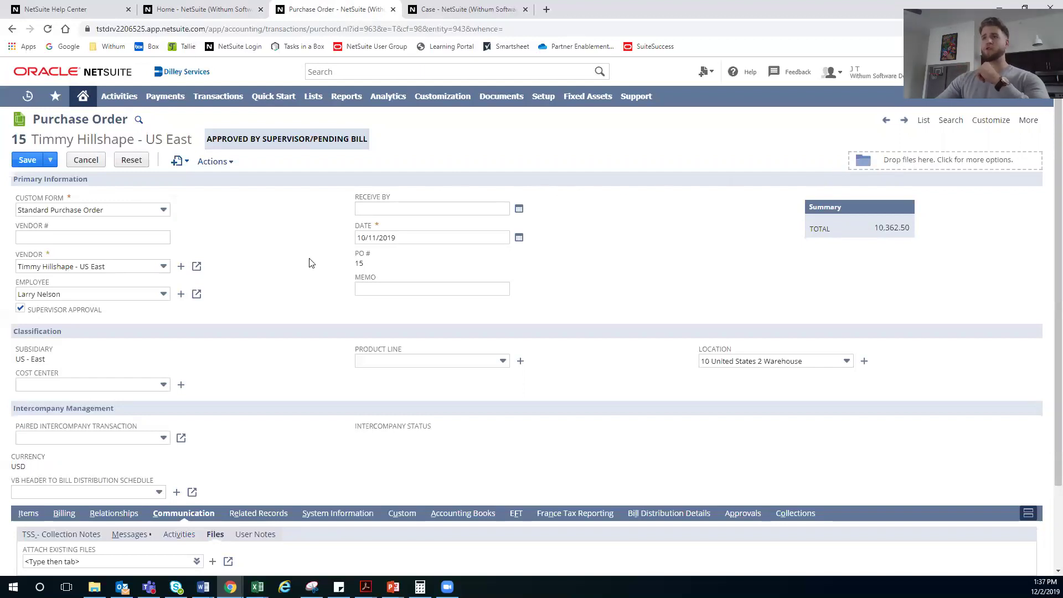
scroll(305, 265, "down", 2)
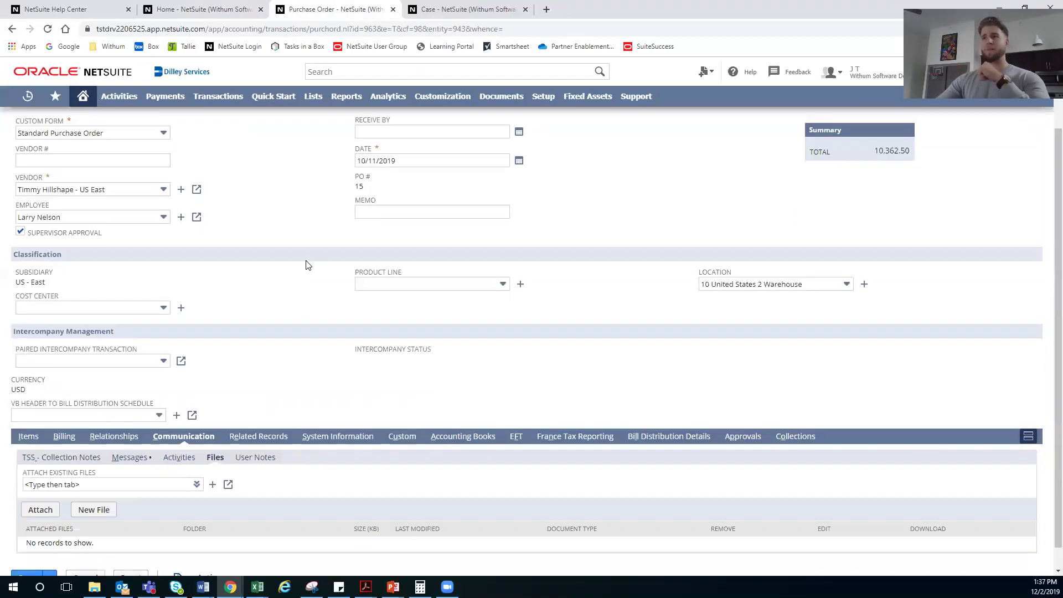
left_click(28, 414)
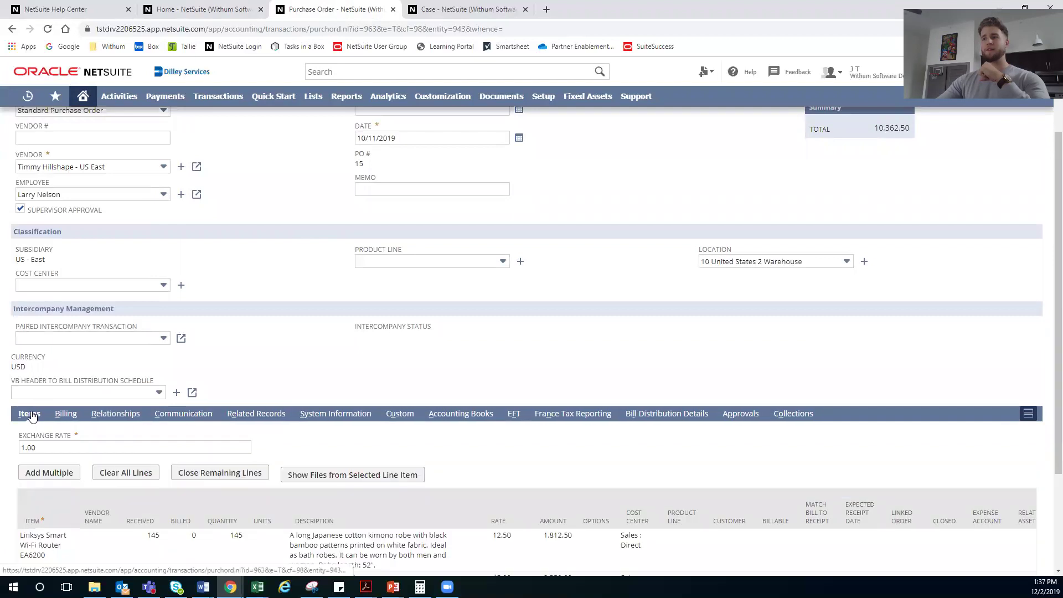
scroll(172, 407, "down", 3)
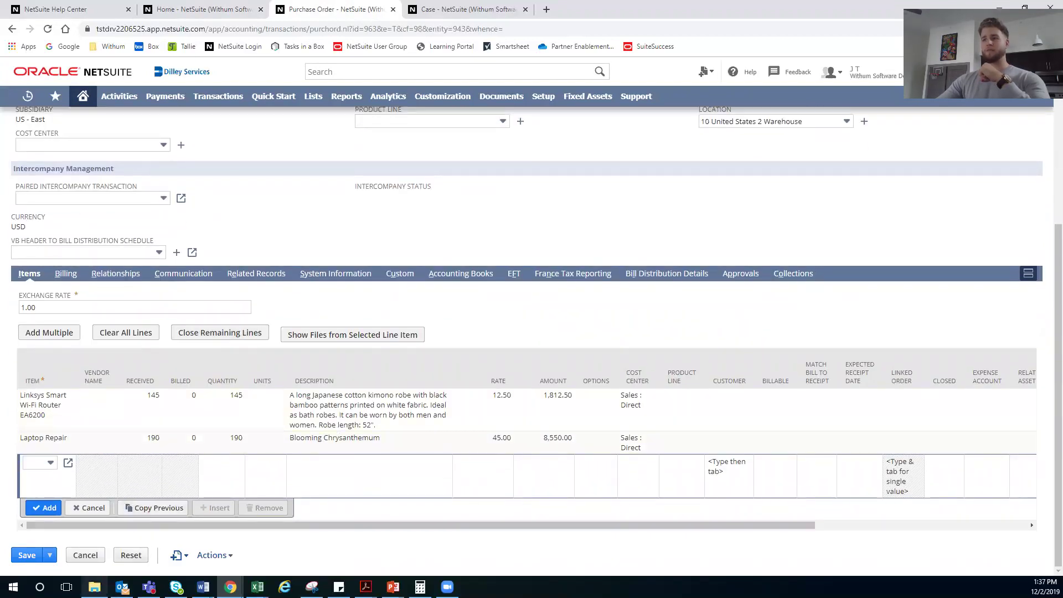
Step: Attach the PO Line Information file from the Customer Information folder to the Linksys Smart Wi-Fi Router EA6200 line of the purchase order
left_click(94, 587)
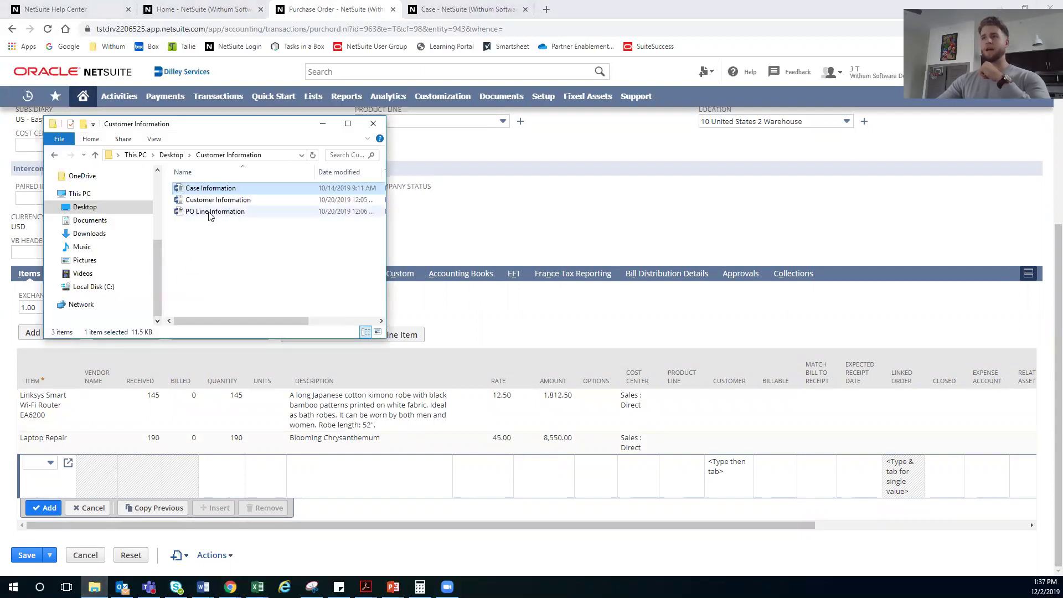
left_click_drag(209, 213, 240, 412)
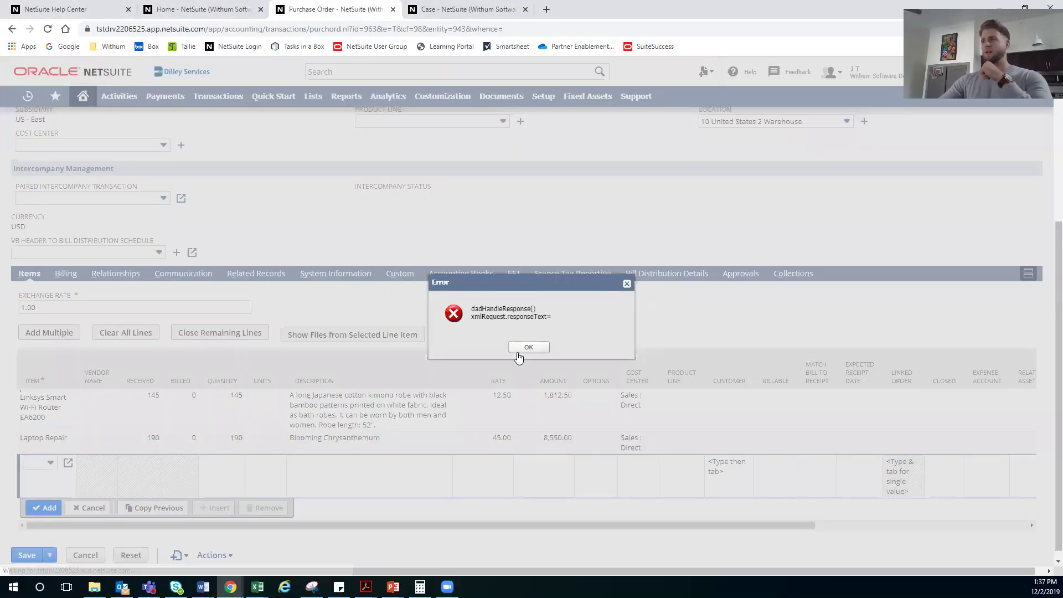
left_click(528, 347)
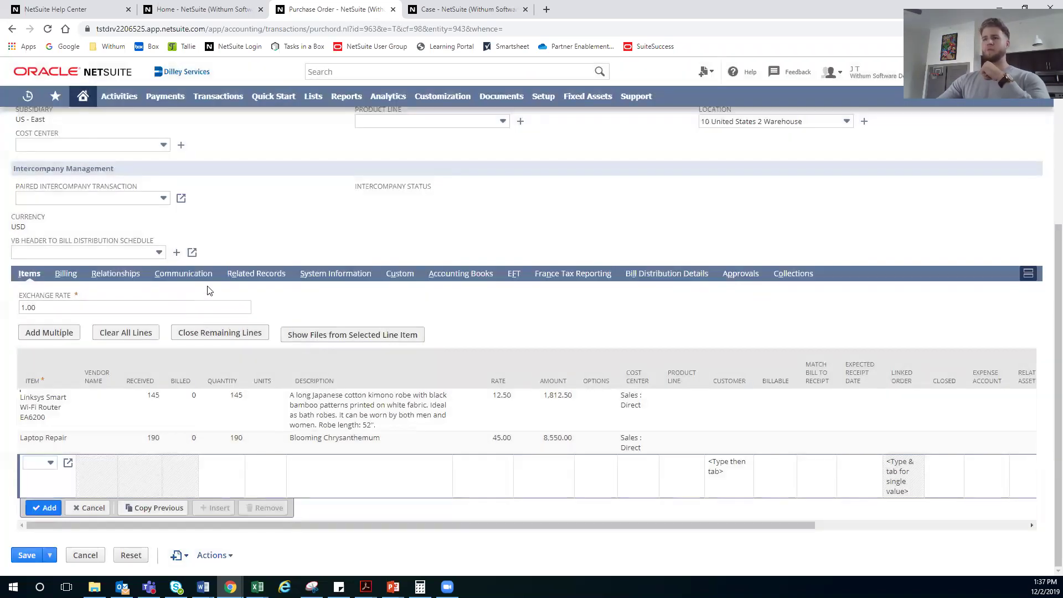
scroll(199, 296, "up", 4)
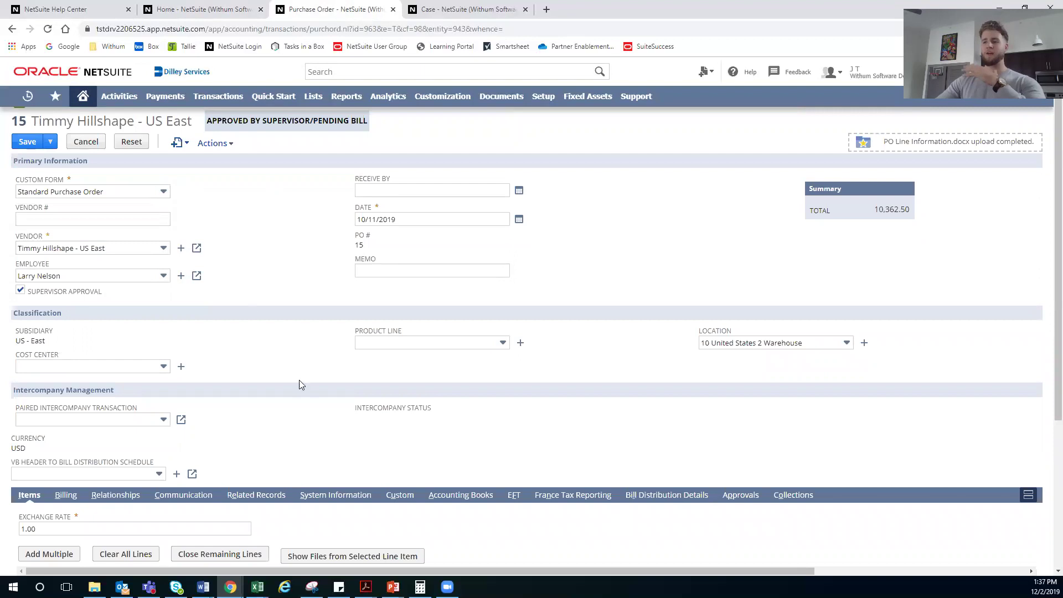
scroll(299, 380, "down", 2)
scroll(220, 377, "up", 2)
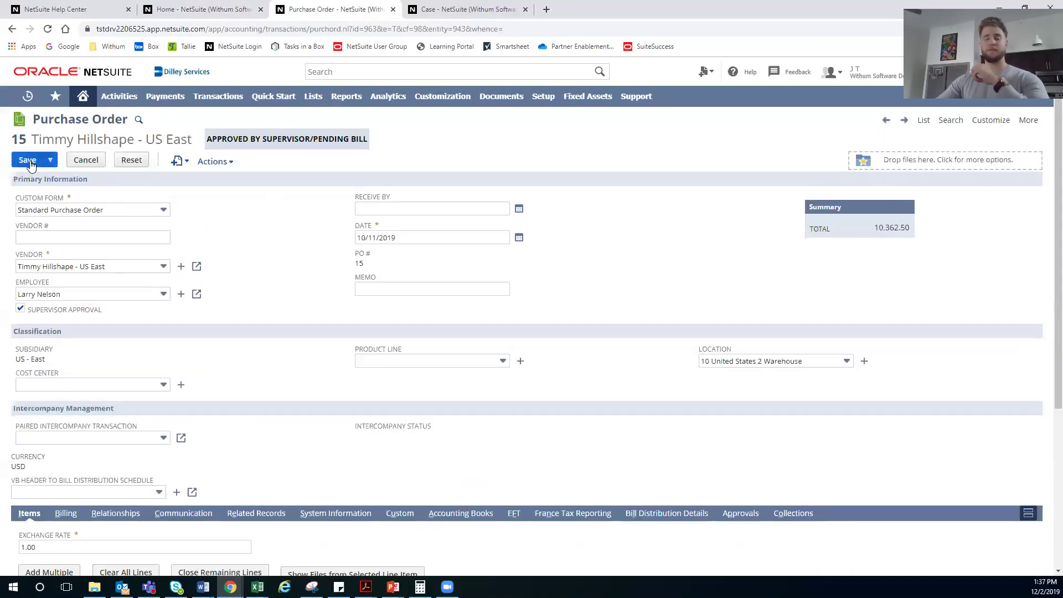
Step: Check which files are attached to the Linksys Smart Wi-Fi Router EA6200 line
scroll(256, 304, "down", 4)
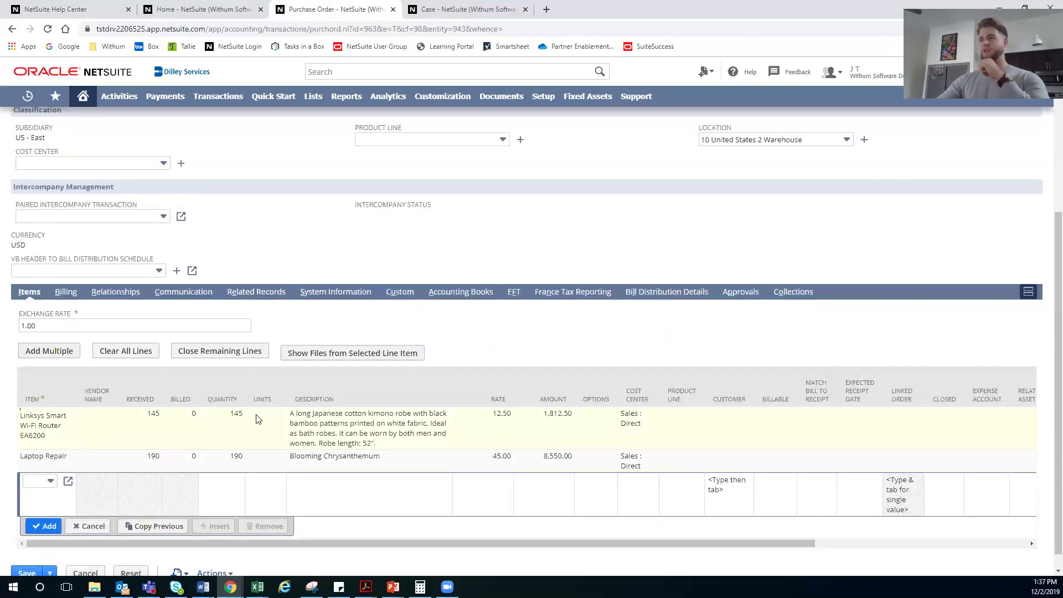
left_click(337, 359)
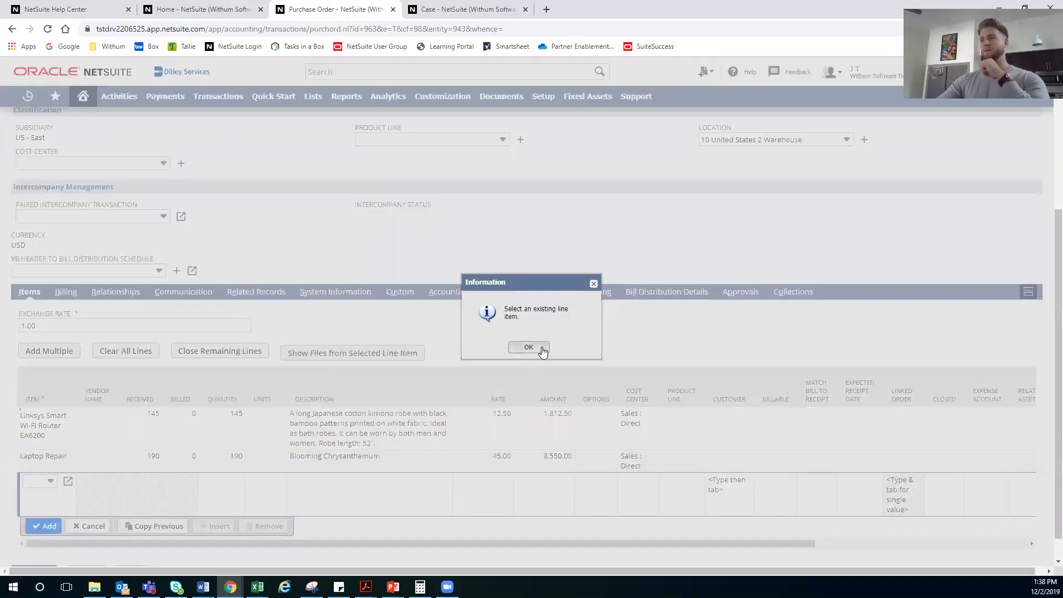
left_click(529, 346)
left_click(105, 427)
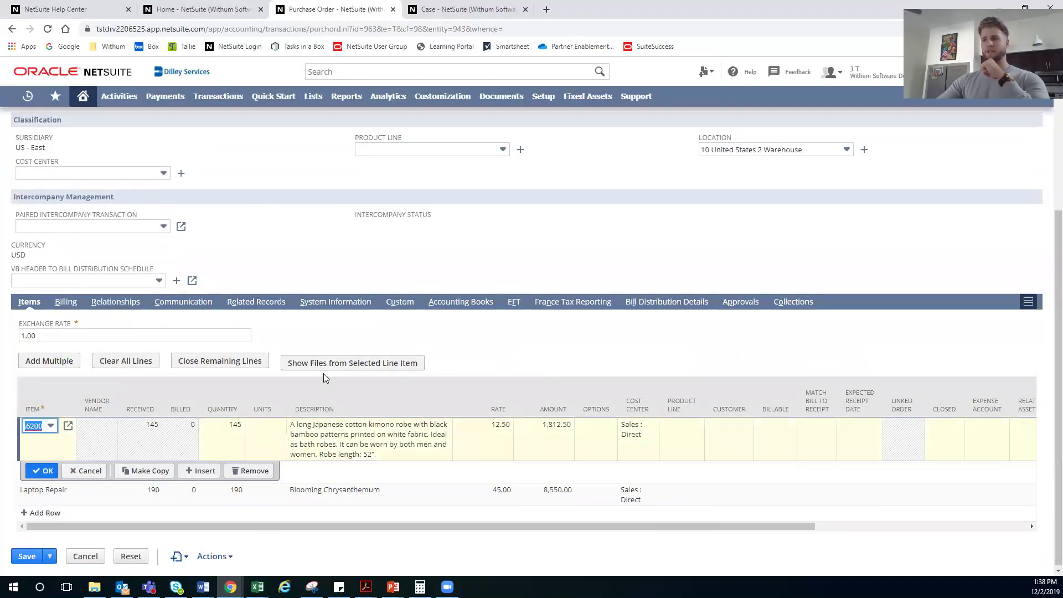
left_click(351, 363)
left_click(532, 349)
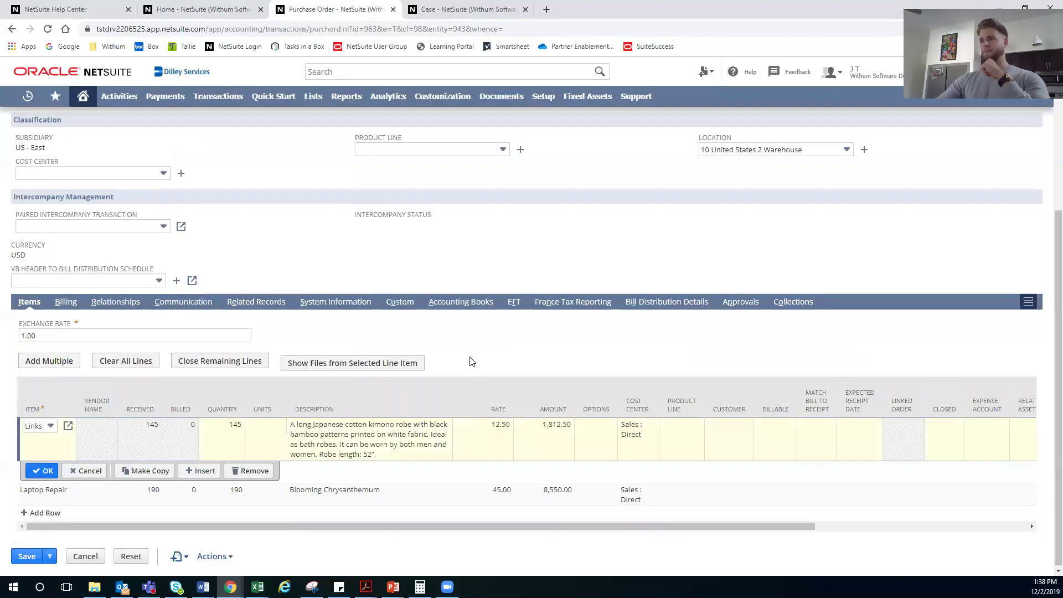
Step: Save the purchase order and reopen it for editing at its item lines
scroll(226, 357, "up", 4)
left_click(26, 160)
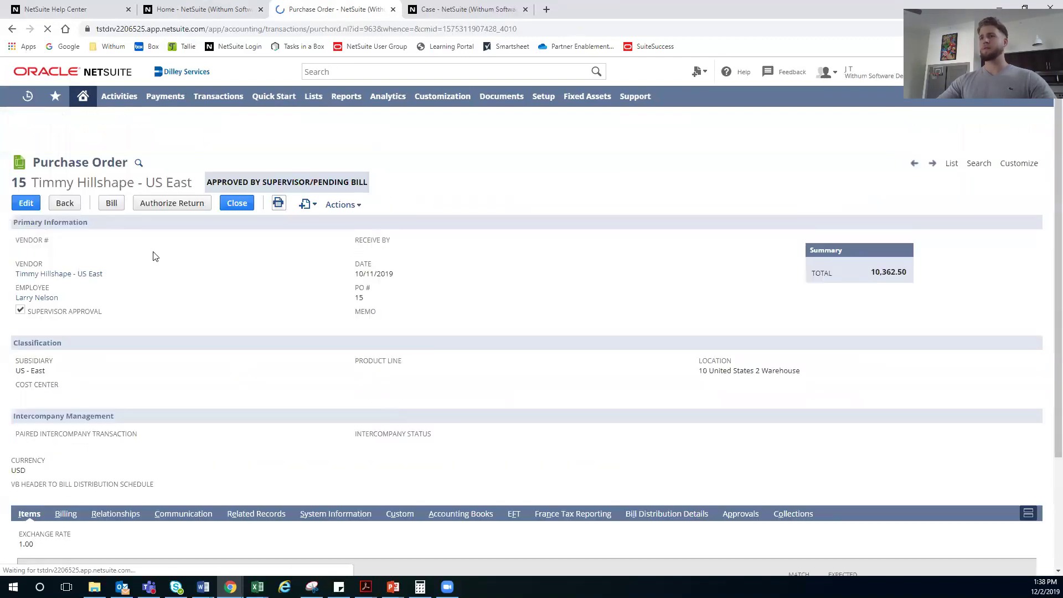
scroll(211, 270, "down", 3)
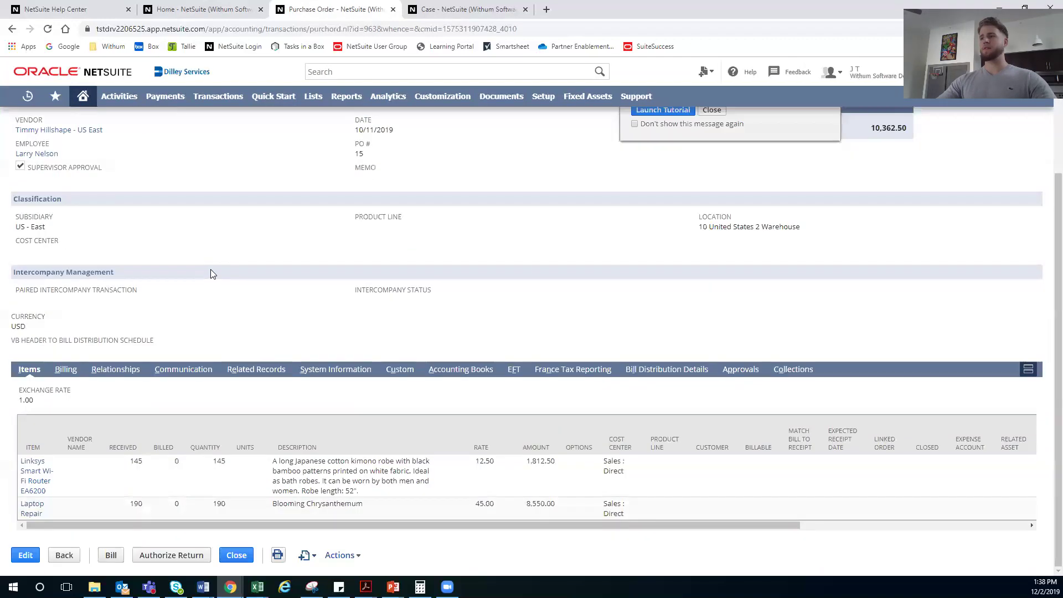
scroll(210, 273, "up", 3)
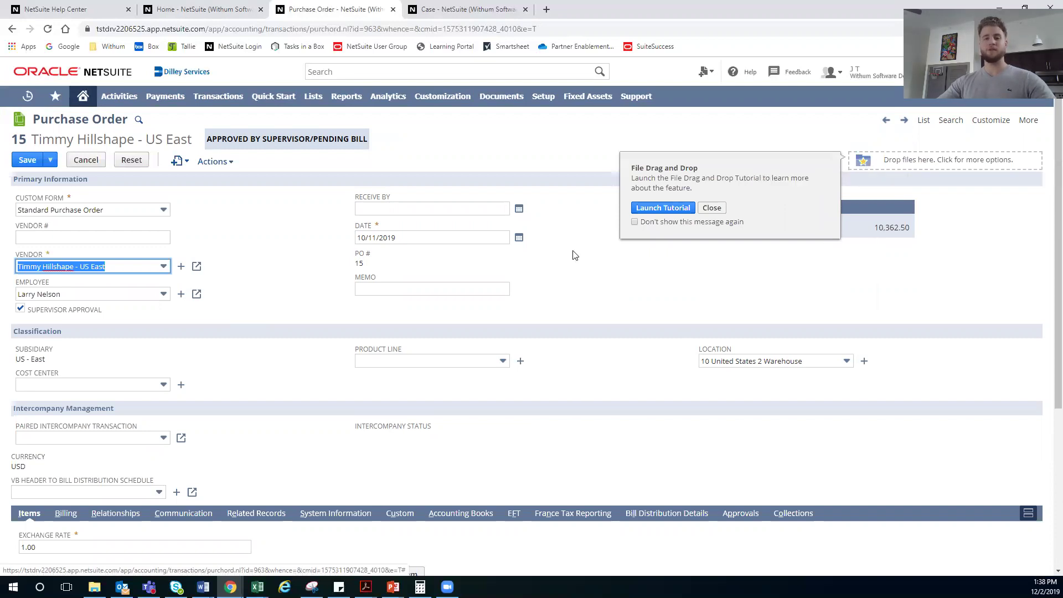
scroll(280, 292, "down", 4)
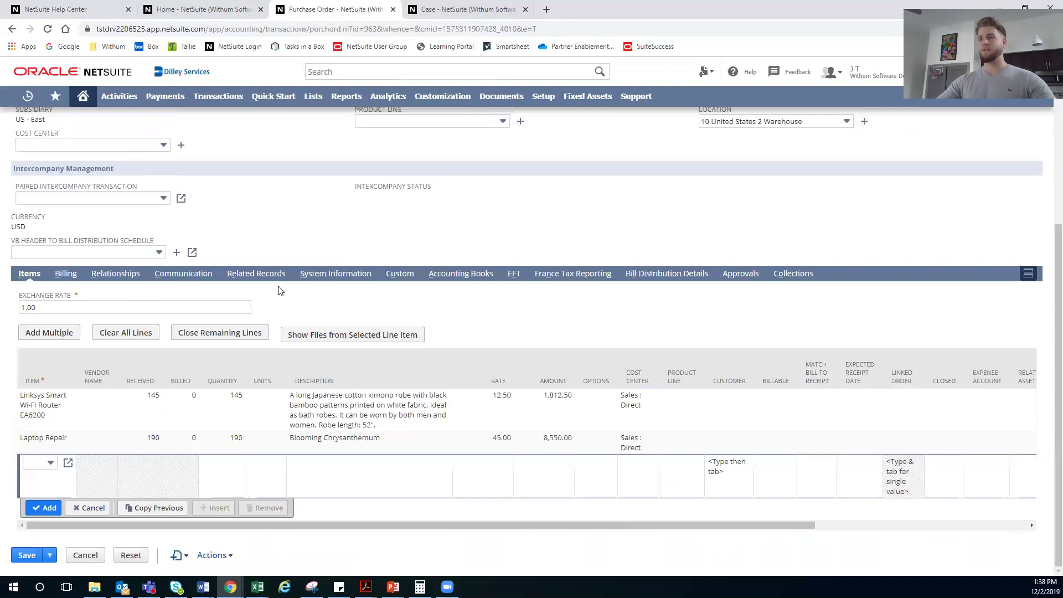
Step: Check the attached files of the Linksys router line and of the Laptop Repair line
left_click(96, 409)
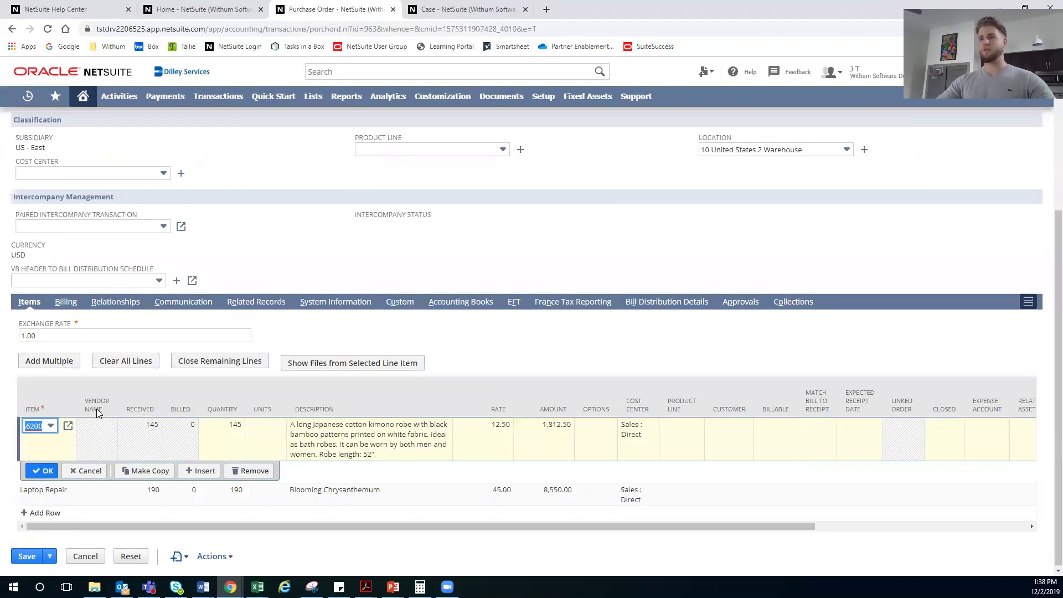
left_click(323, 368)
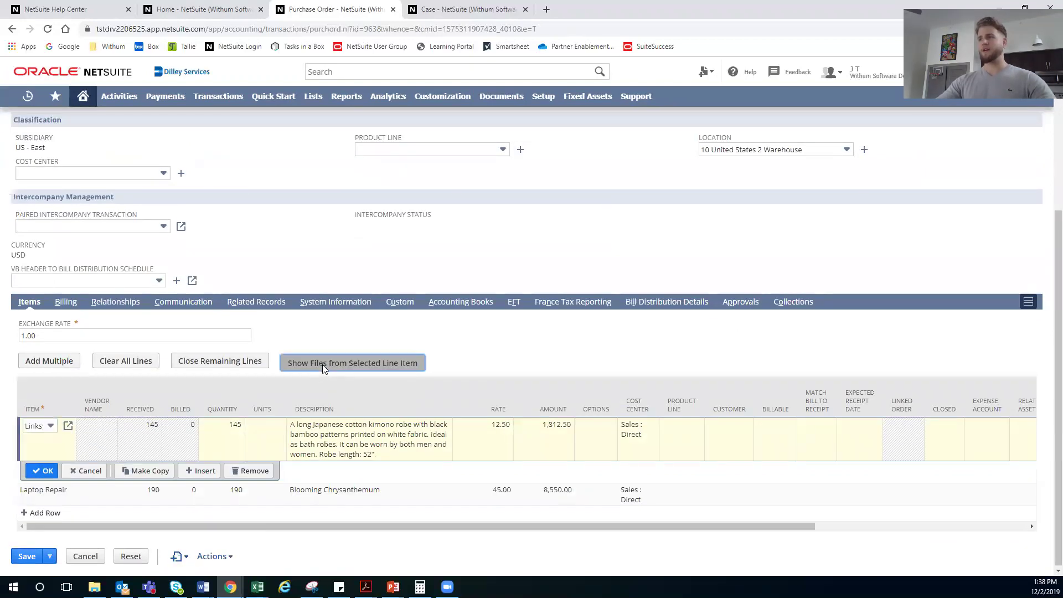
left_click(97, 494)
left_click(389, 363)
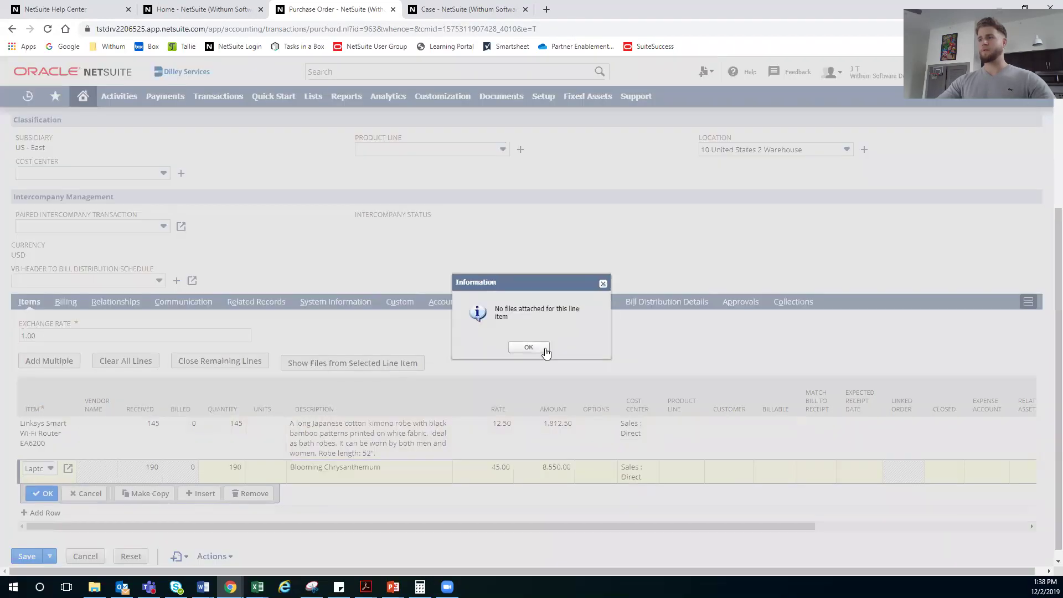
left_click(541, 351)
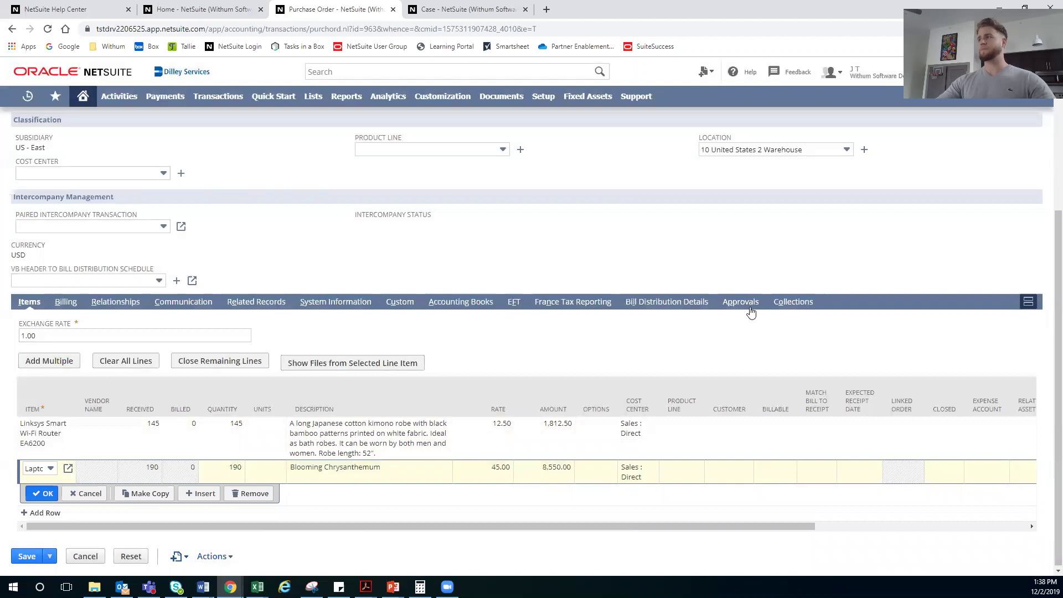
Step: Display the list of files attached to the purchase order as a whole
left_click(177, 302)
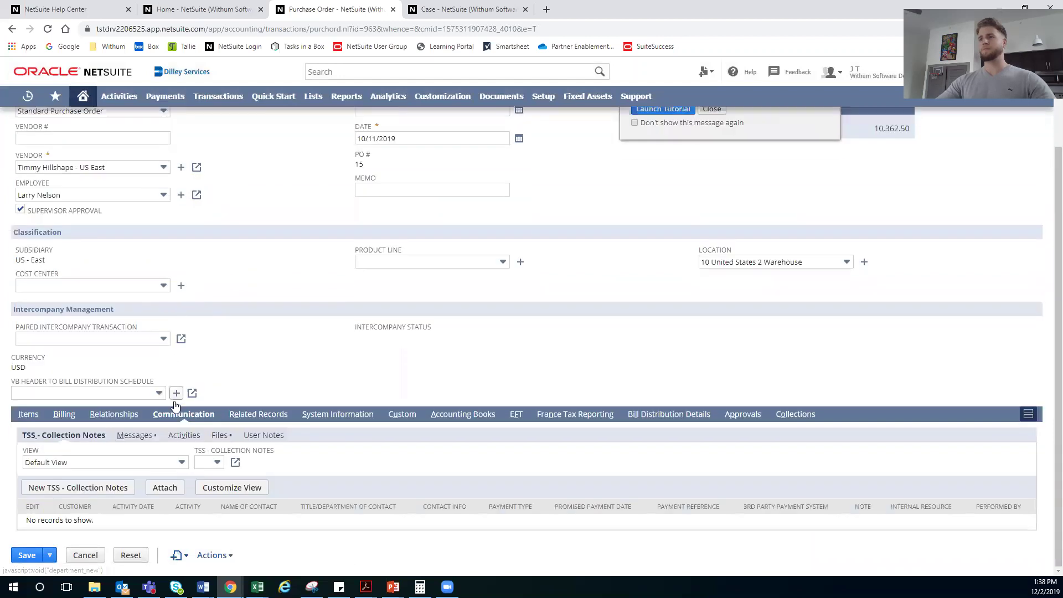
left_click(217, 435)
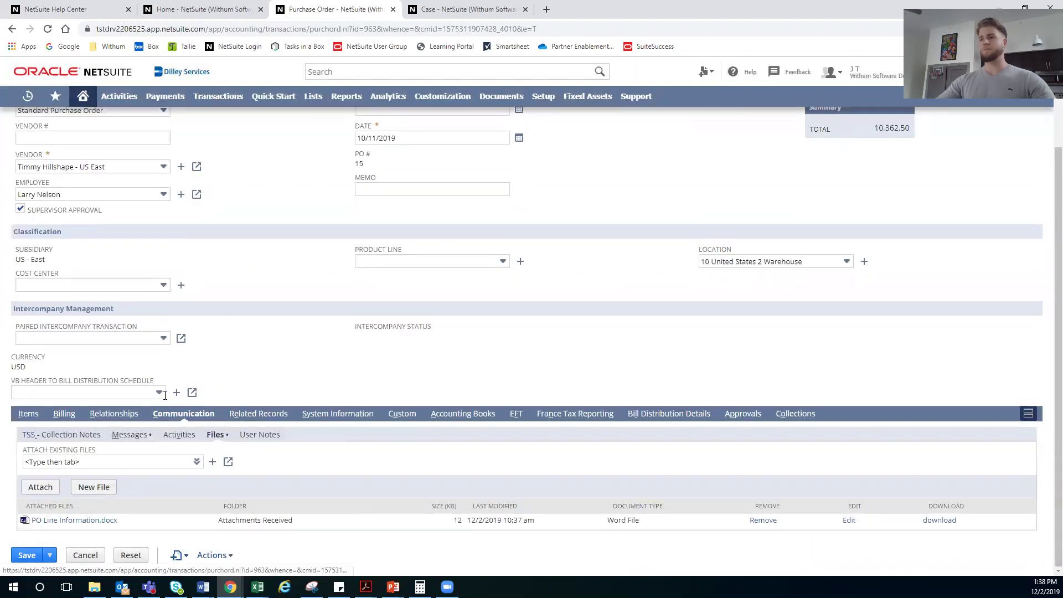
scroll(166, 478, "up", 2)
scroll(194, 451, "down", 2)
Step: Attach PO Line Information to the Linksys router line again from the Customer Information folder, overwriting the existing file
left_click(28, 414)
scroll(128, 438, "down", 2)
left_click(94, 586)
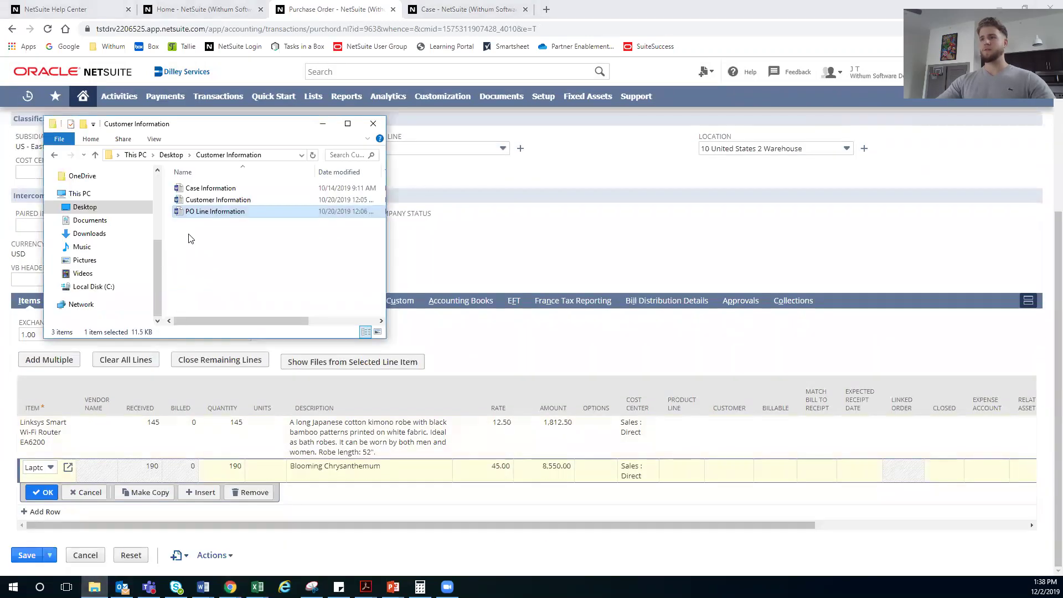
left_click_drag(195, 214, 231, 435)
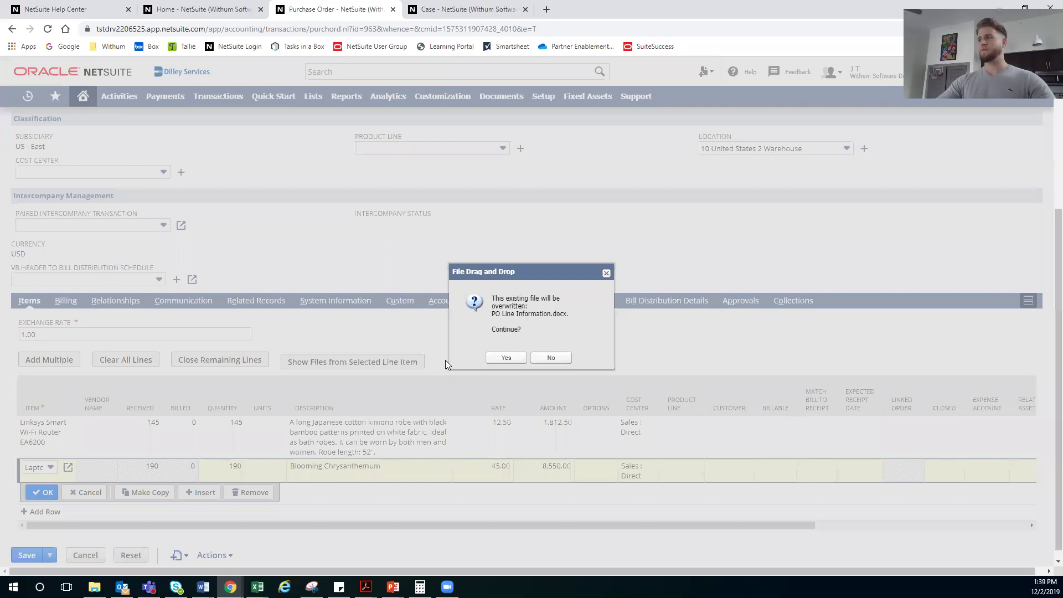
left_click(507, 357)
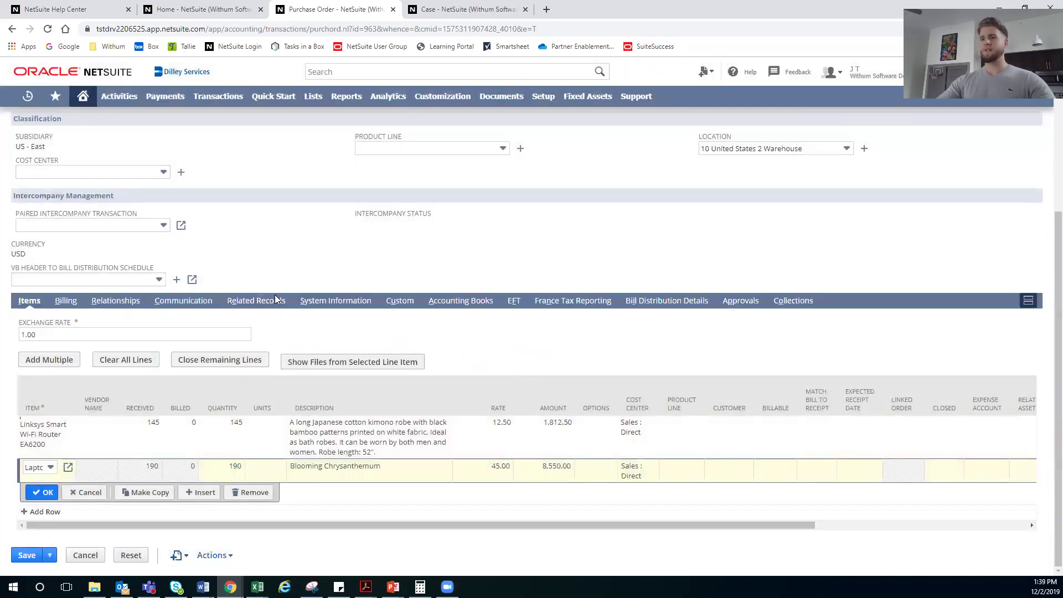
Step: Review the file list of the Linksys router line and close it
left_click(120, 446)
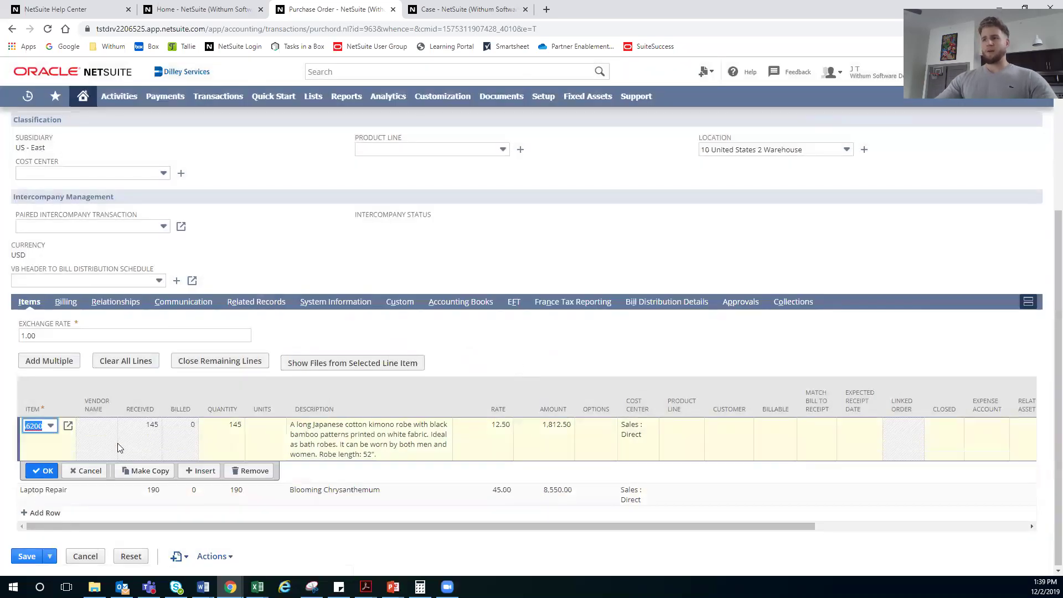
left_click(356, 364)
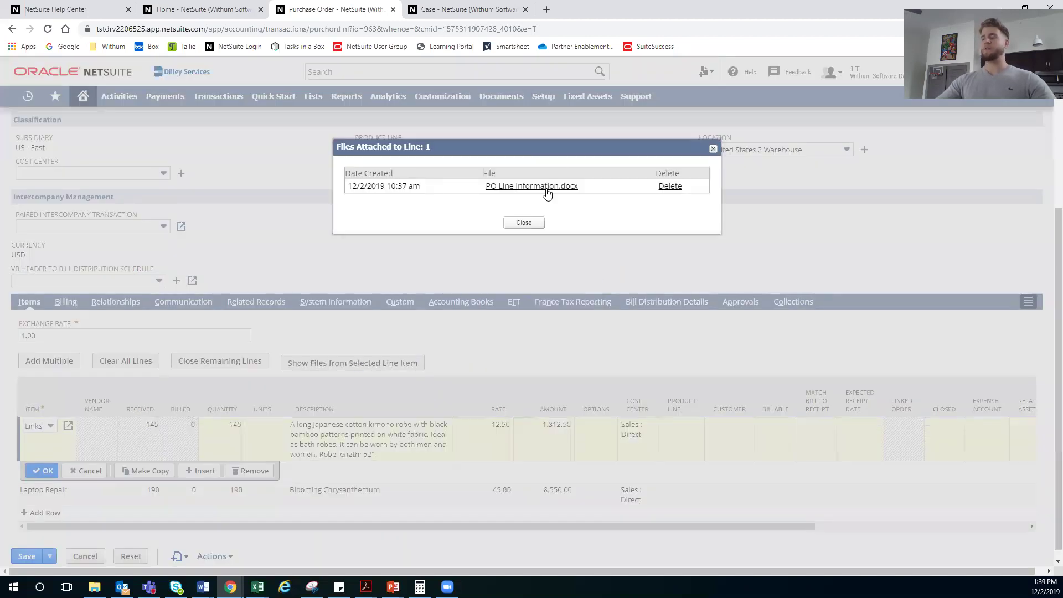
left_click(521, 222)
Step: Save the purchase order and show its attached files in the saved record
scroll(213, 332, "up", 4)
left_click(27, 159)
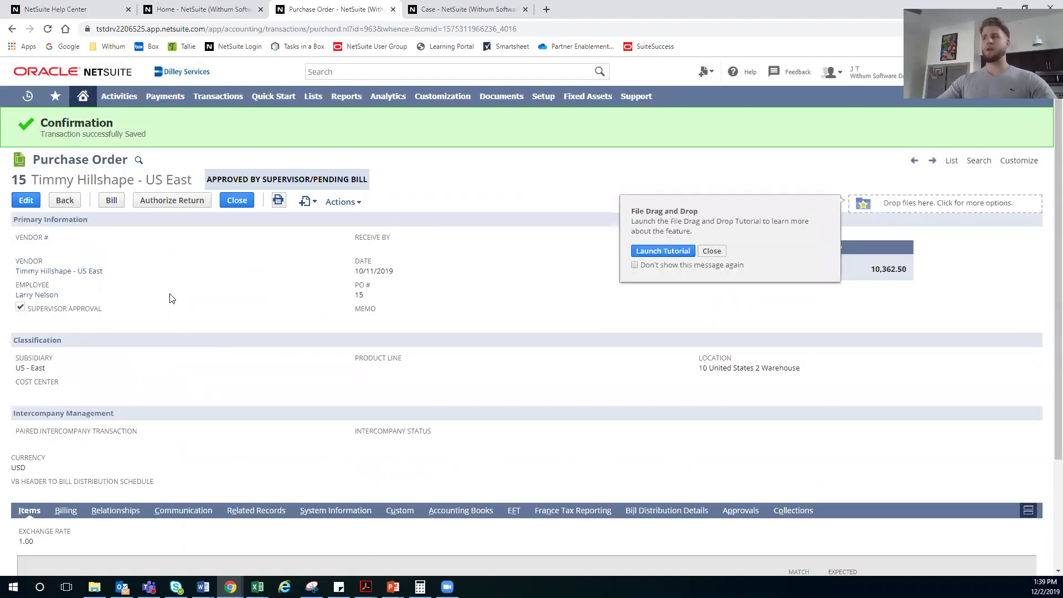
scroll(321, 384, "down", 3)
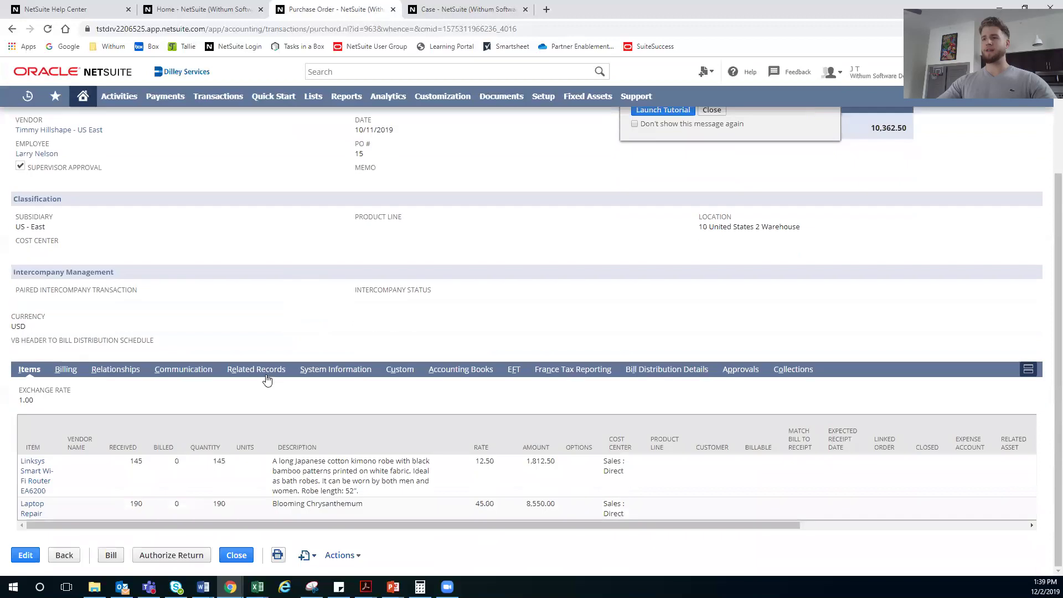
left_click(178, 375)
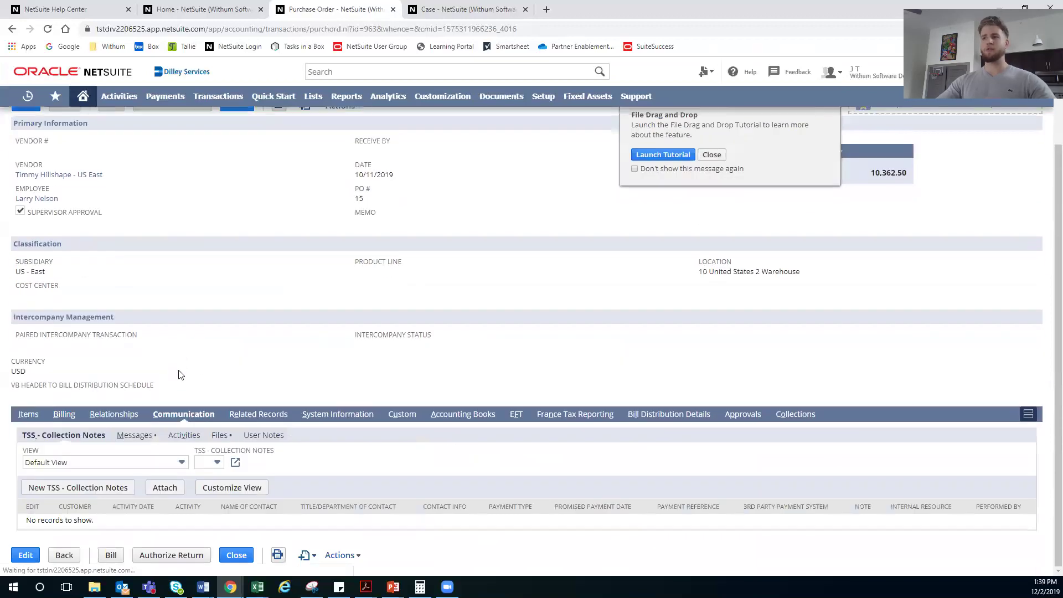
left_click(215, 434)
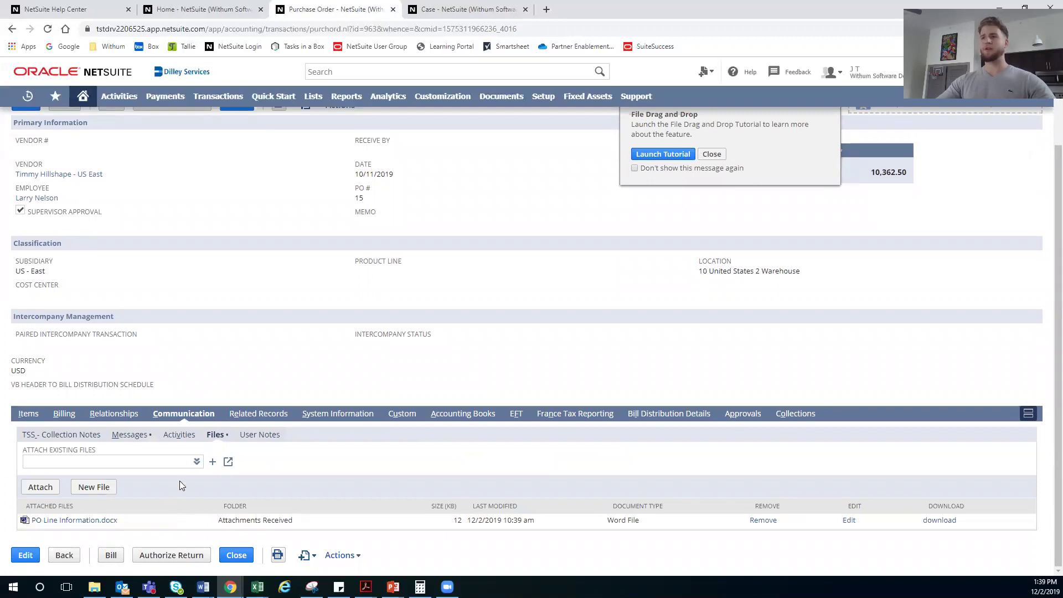
scroll(179, 481, "up", 2)
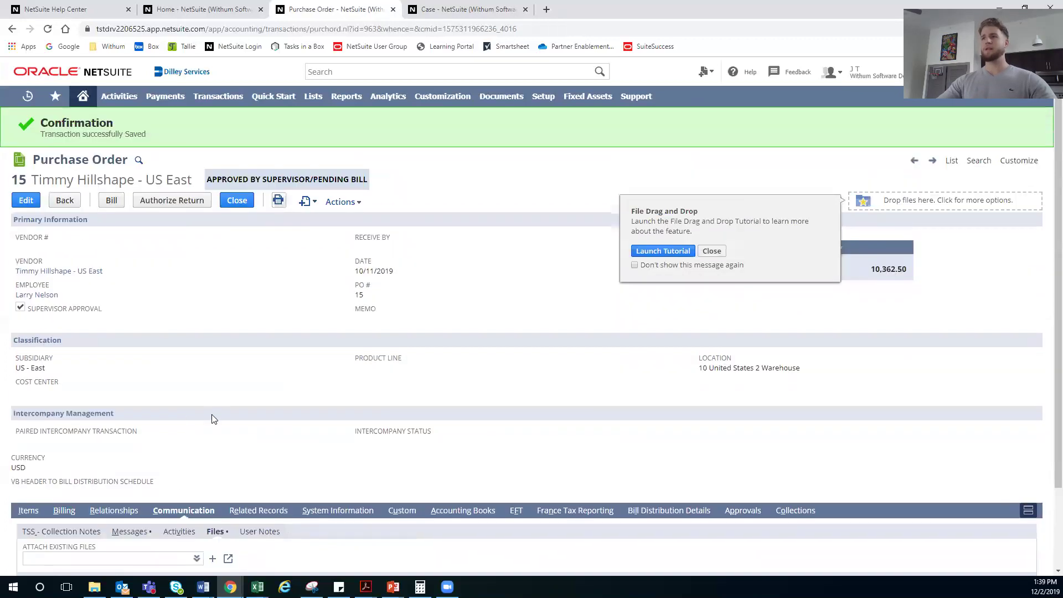
Step: Switch to the open Scrambled Screen Output case, reload it and display its attached files
left_click(443, 7)
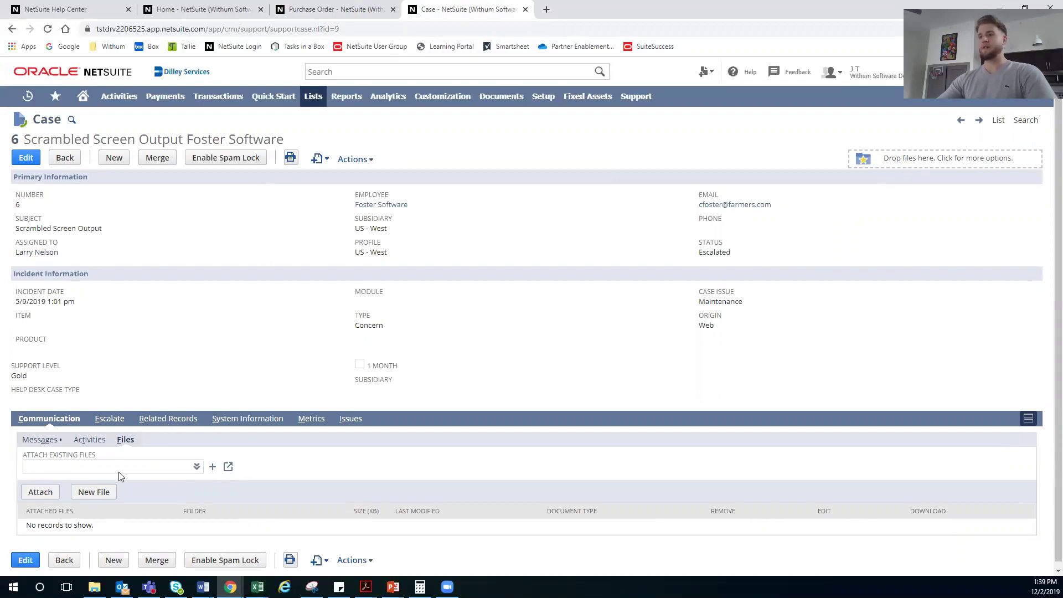
left_click(47, 30)
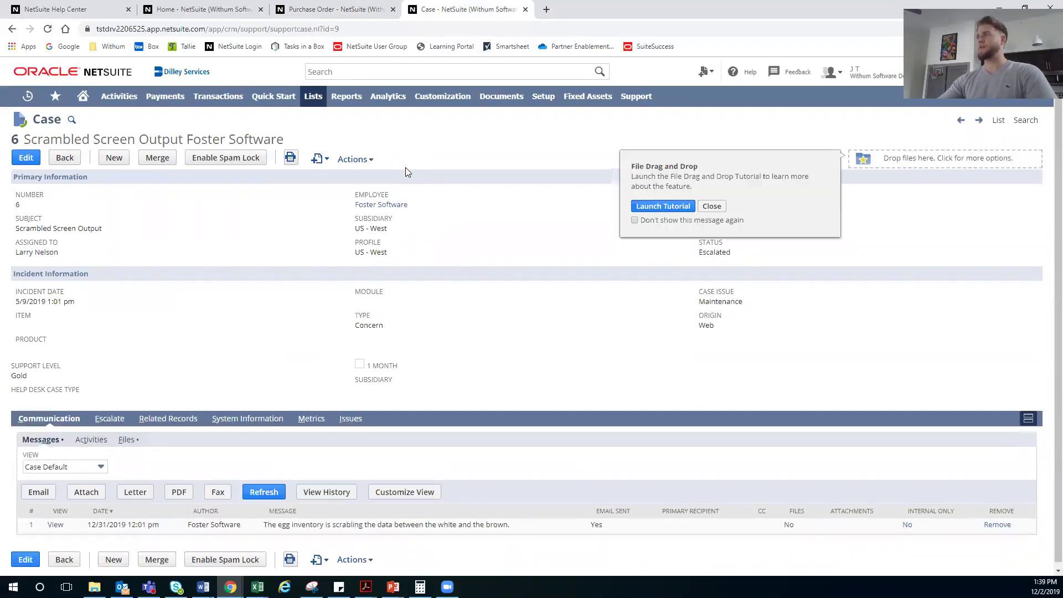
left_click(122, 441)
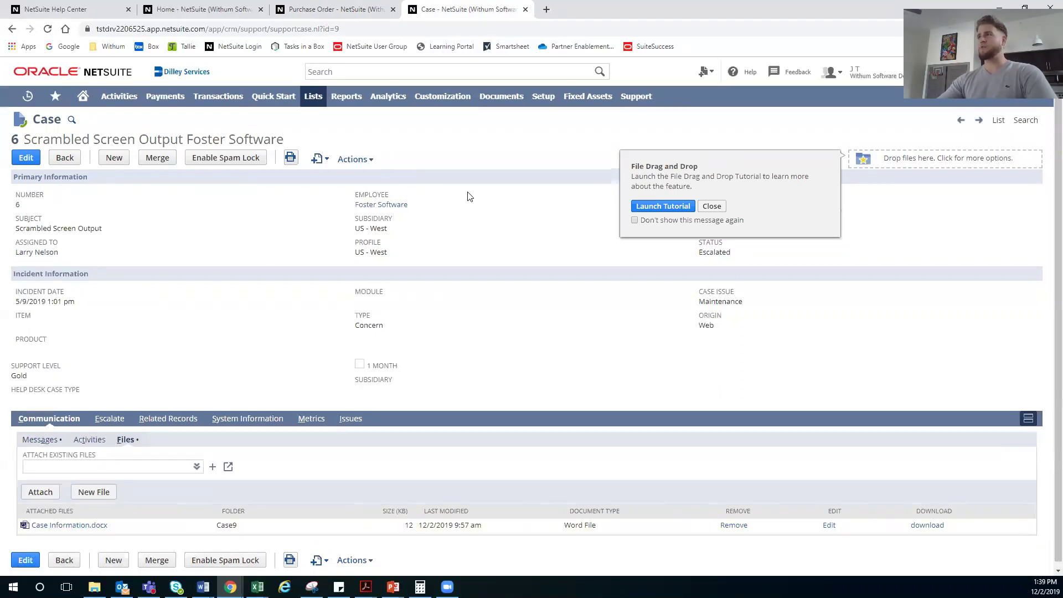
Step: Open the Drag and Drop Enabled File Cabinet and inspect the subfolders of Case Attachments
mouse_move(501, 97)
mouse_move(560, 142)
left_click(593, 138)
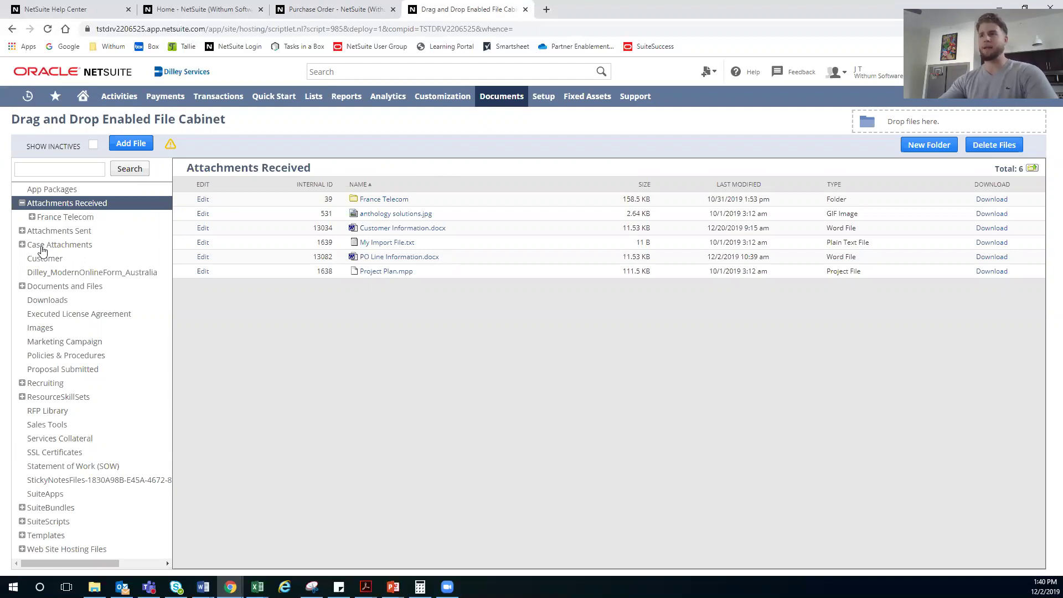
left_click(22, 245)
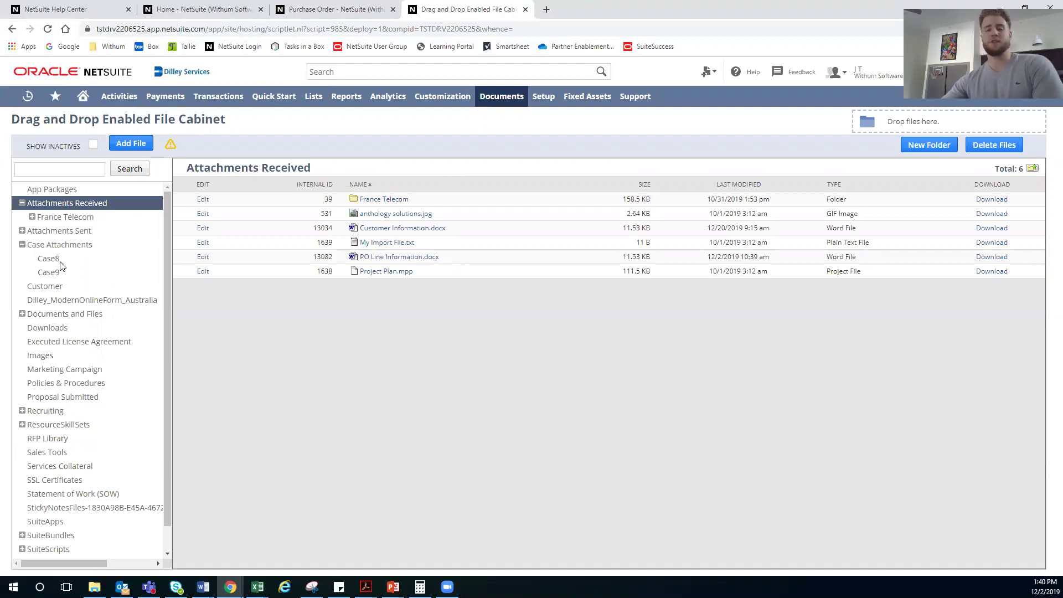
left_click(23, 246)
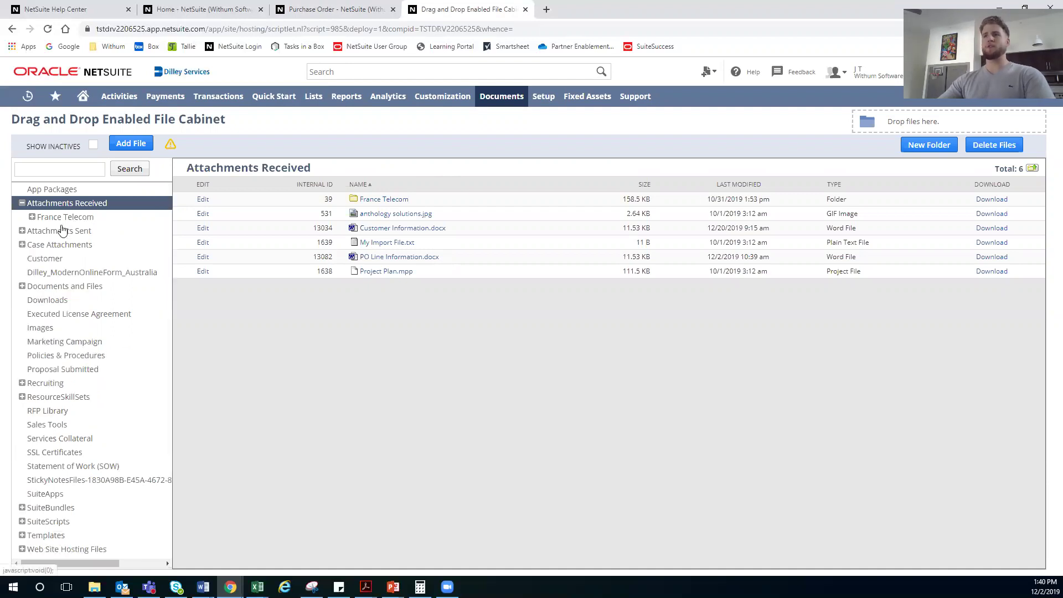
Step: Review the purchase order's attached files once more and return to the Installing File Drag and Drop help topic
left_click(333, 9)
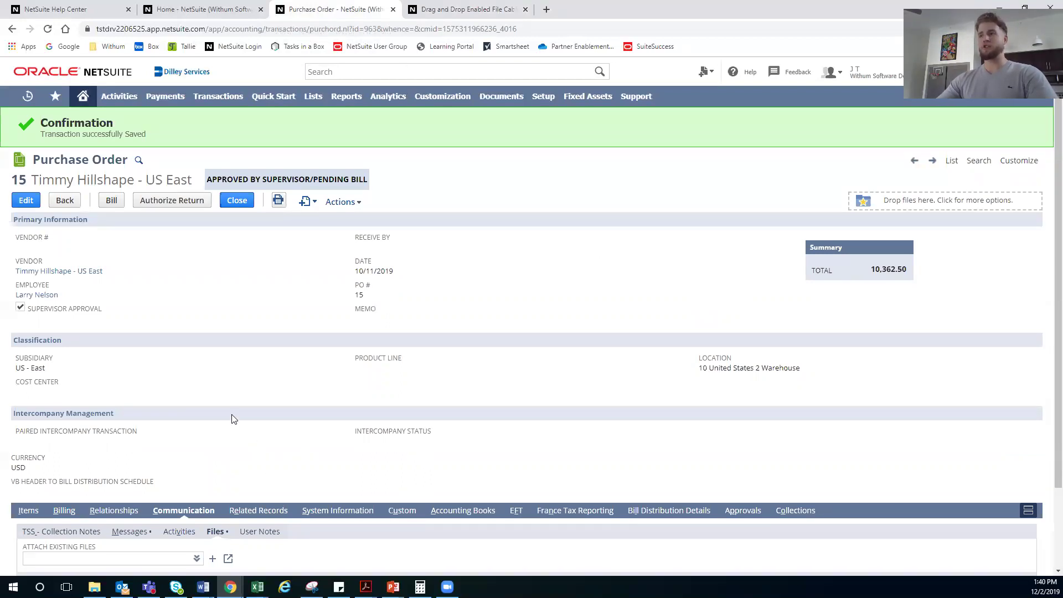
scroll(232, 417, "down", 1)
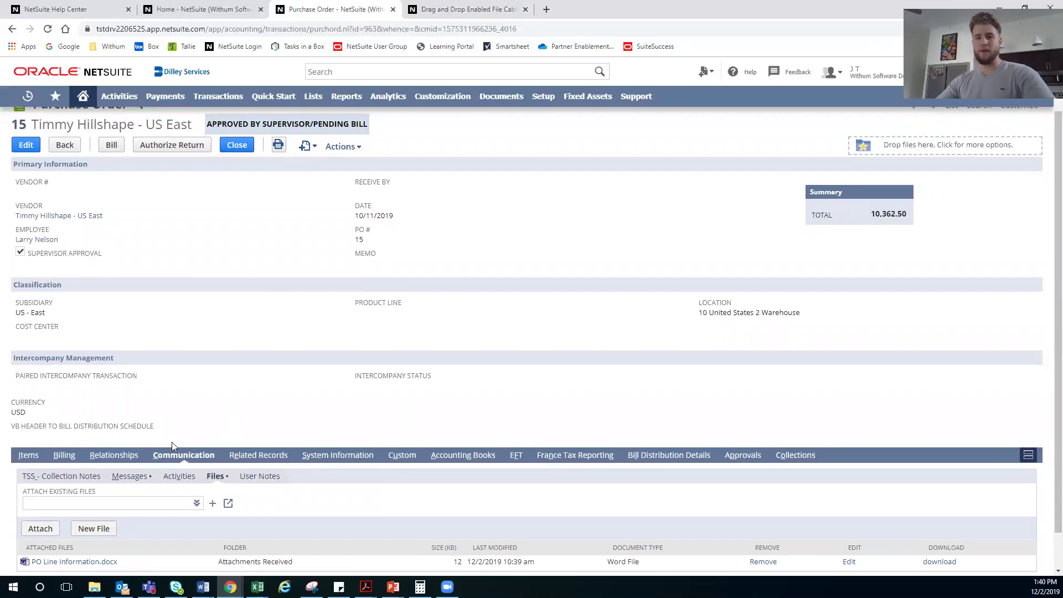
scroll(349, 325, "up", 1)
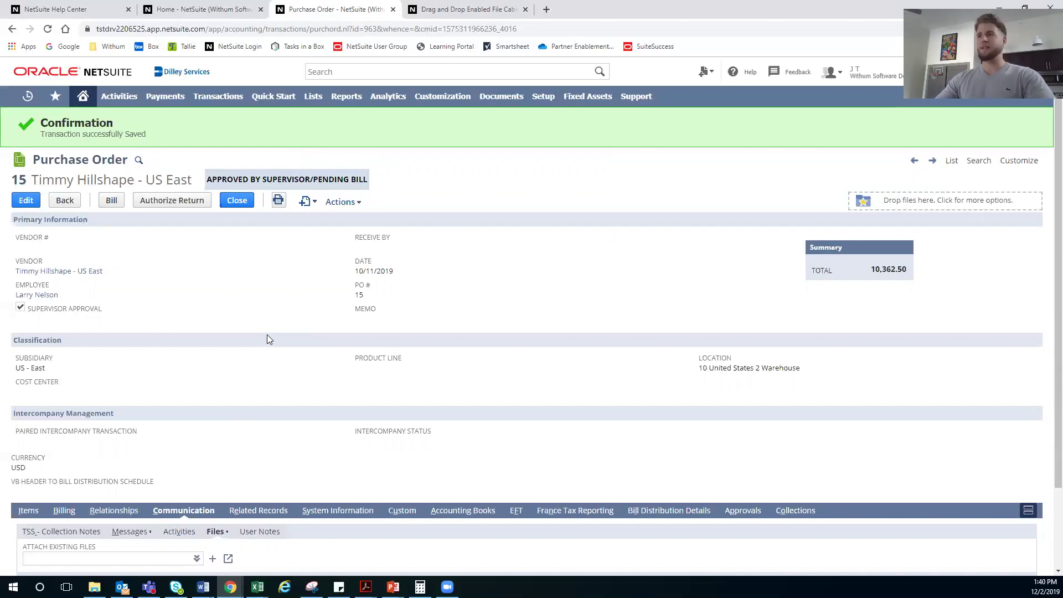
left_click(87, 6)
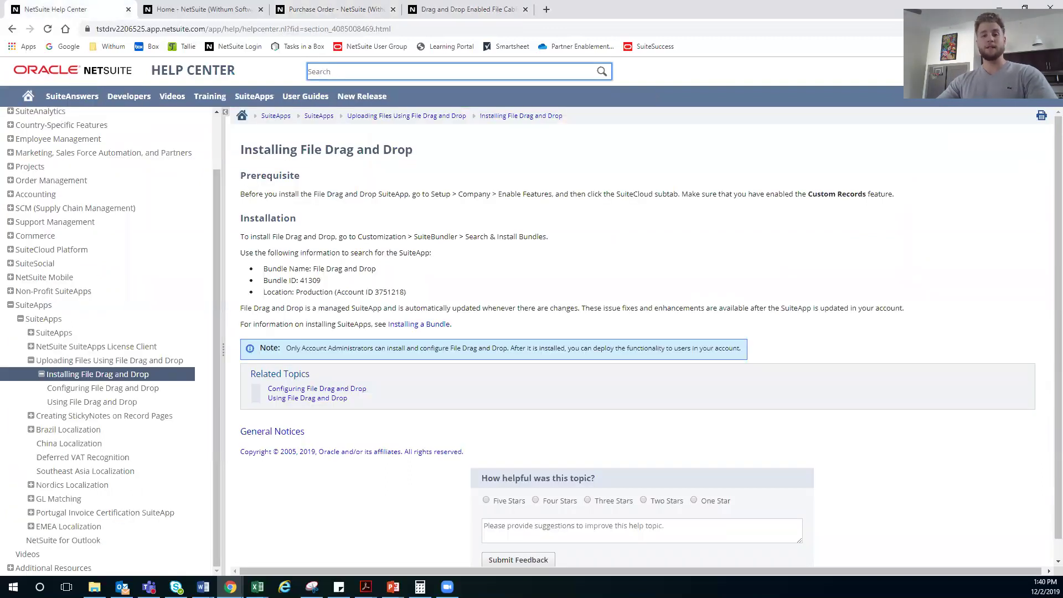